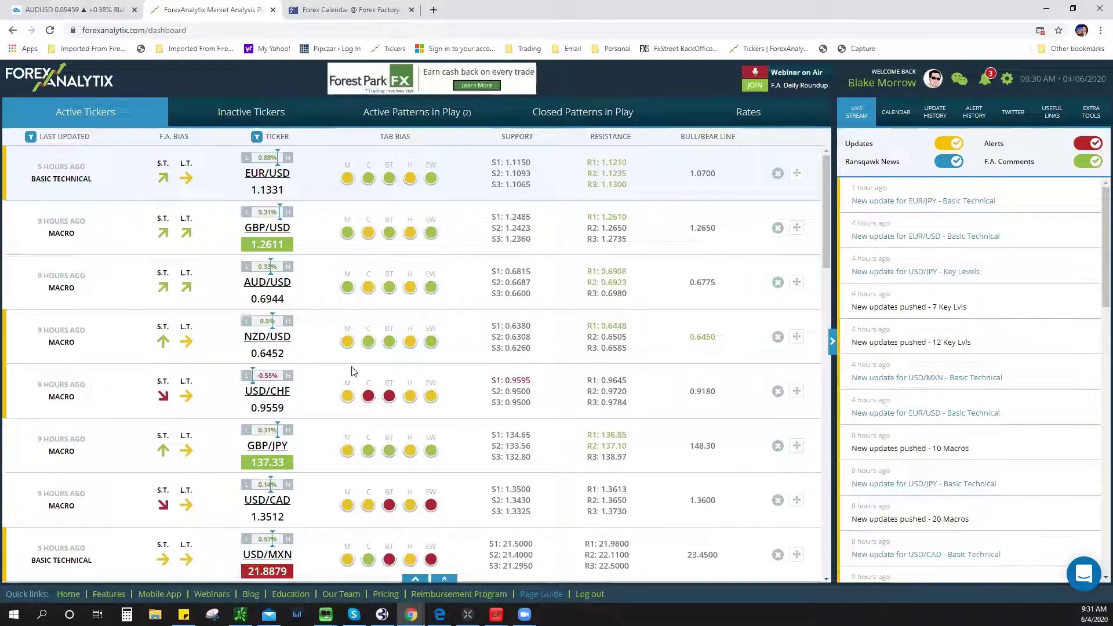
Step: Bring up the 1-hour TradingView AUDUSD chart from the first browser tab
{"action": "left_click", "coordinate": [29, 12]}
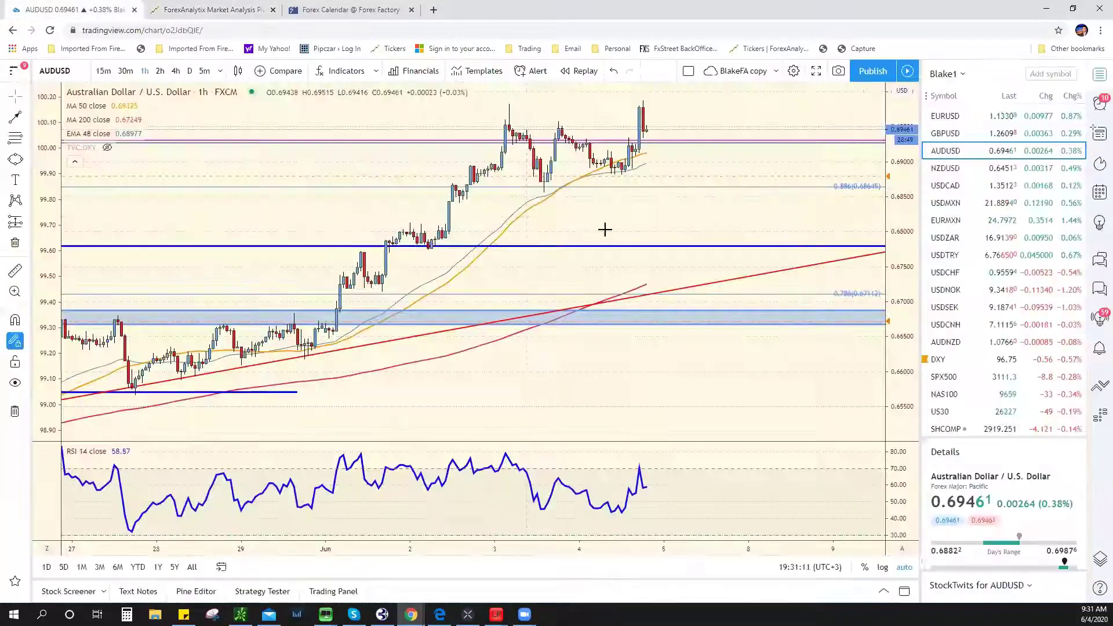
Step: Load EURUSD on daily candles and zoom out to several years of history
{"action": "key", "text": "Up"}
{"action": "key", "text": "Up"}
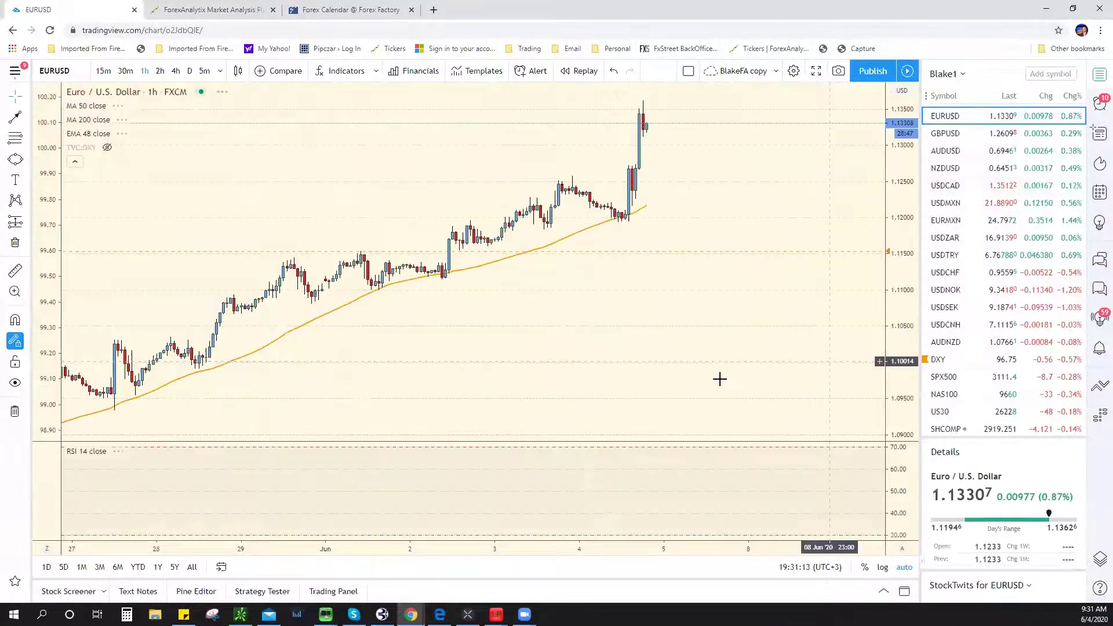
{"action": "left_click", "coordinate": [190, 71]}
{"action": "scroll", "coordinate": [565, 464], "scroll_direction": "down", "scroll_amount": 3}
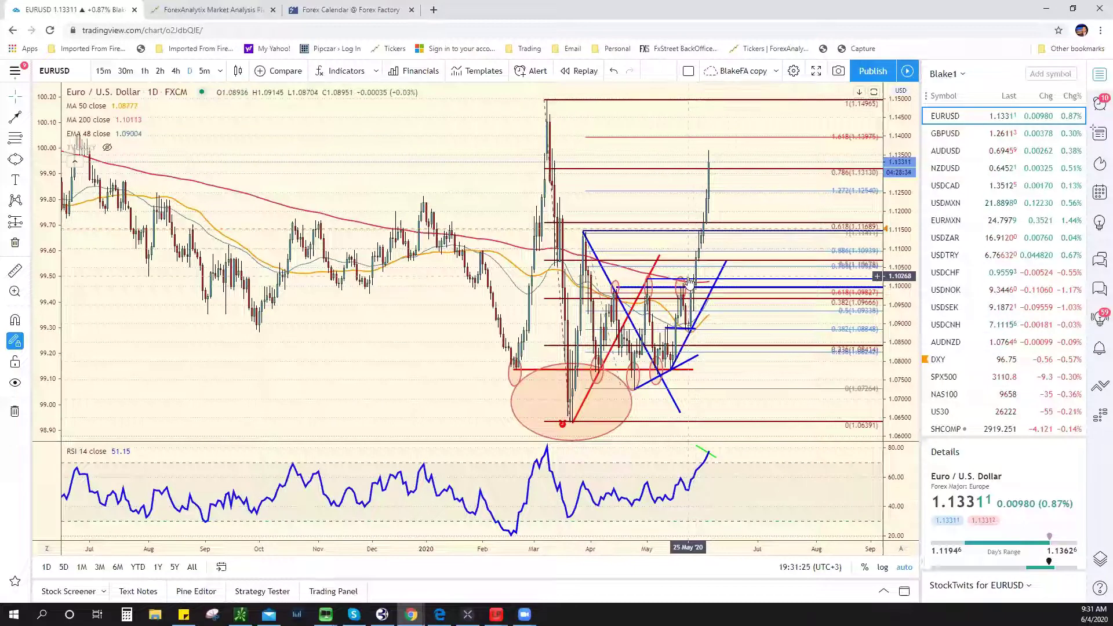
{"action": "scroll", "coordinate": [684, 278], "scroll_direction": "up", "scroll_amount": 3}
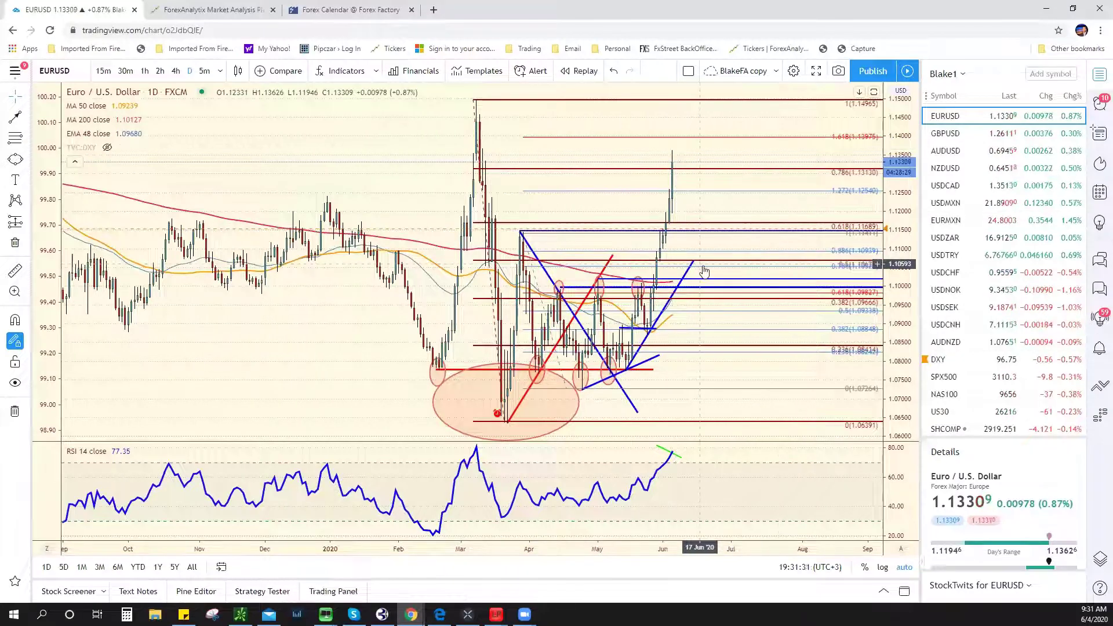
{"action": "scroll", "coordinate": [703, 271], "scroll_direction": "down", "scroll_amount": 3}
{"action": "scroll", "coordinate": [704, 265], "scroll_direction": "down", "scroll_amount": 3}
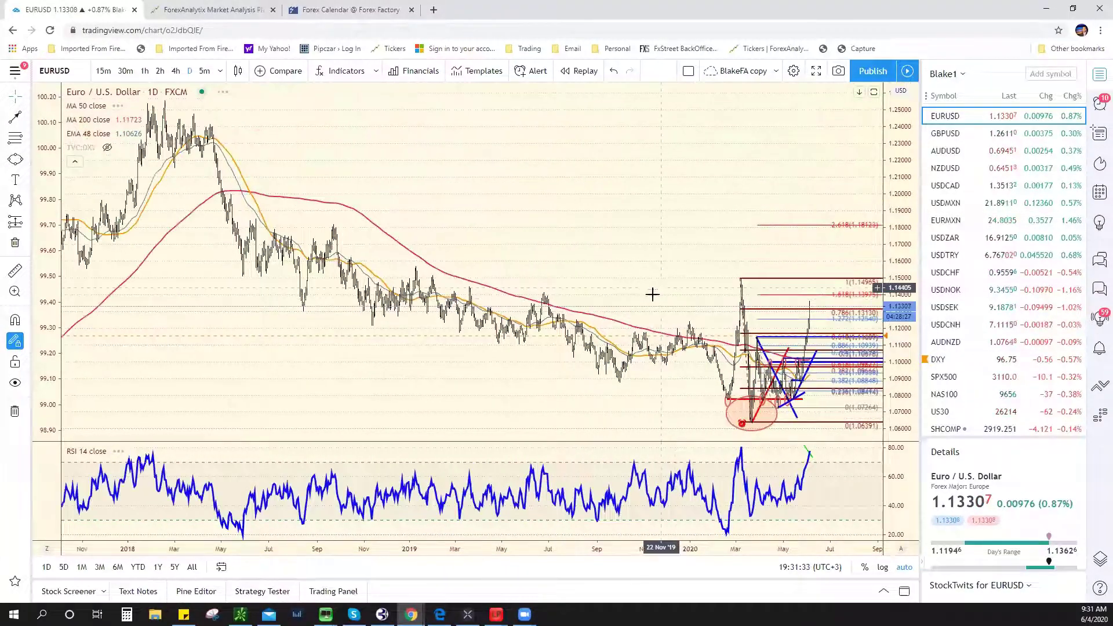
{"action": "scroll", "coordinate": [641, 326], "scroll_direction": "up", "scroll_amount": 1}
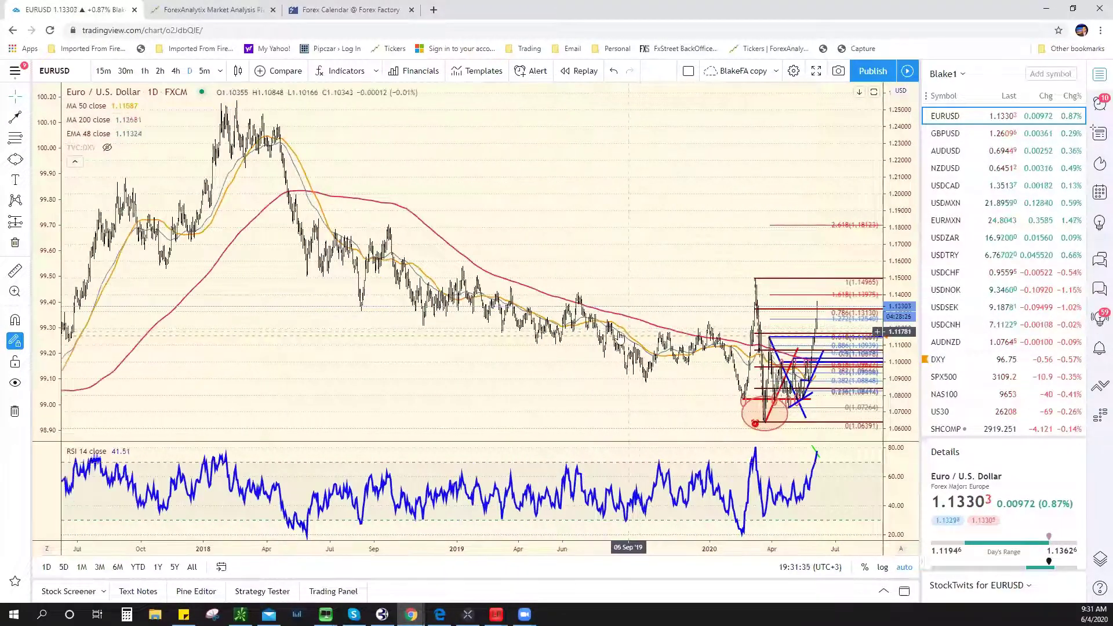
{"action": "scroll", "coordinate": [620, 338], "scroll_direction": "down", "scroll_amount": 1}
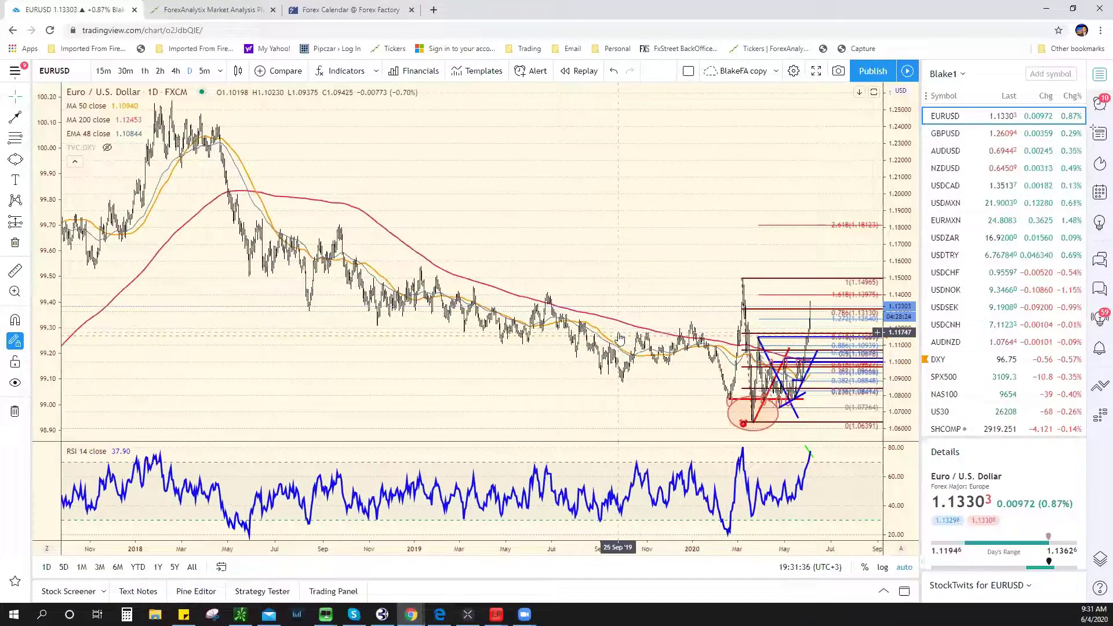
Step: Draw a descending trend line from the Feb 2018 high past current price to early August
{"action": "left_click", "coordinate": [15, 117]}
{"action": "left_click", "coordinate": [171, 101]}
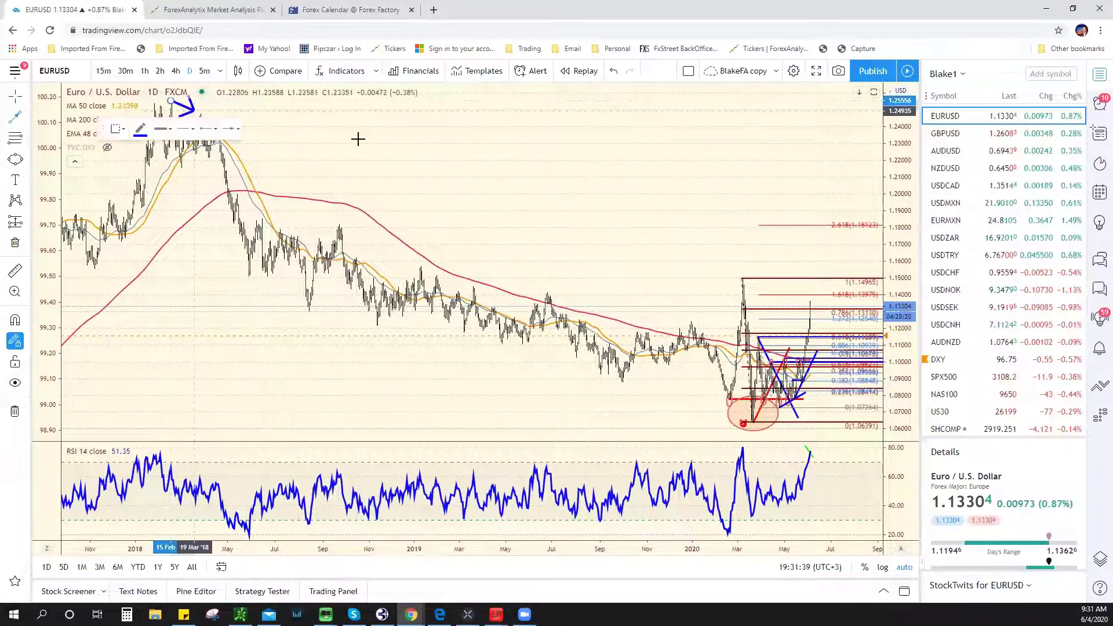
{"action": "left_click", "coordinate": [835, 307]}
{"action": "left_click_drag", "start_coordinate": [835, 306], "coordinate": [857, 313]}
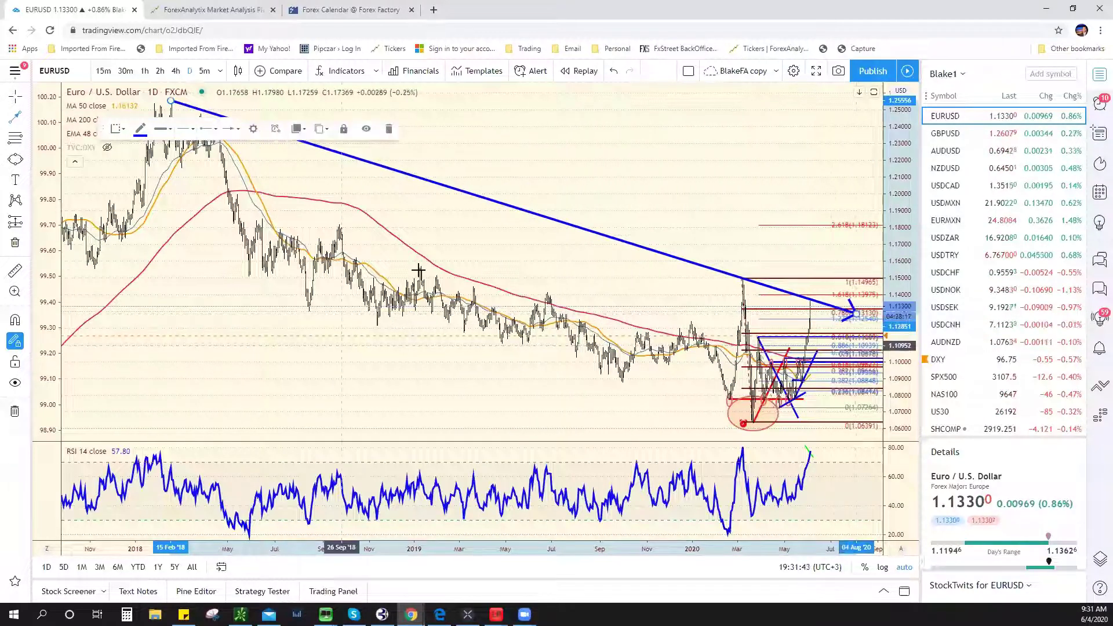
{"action": "scroll", "coordinate": [464, 304], "scroll_direction": "up", "scroll_amount": 5}
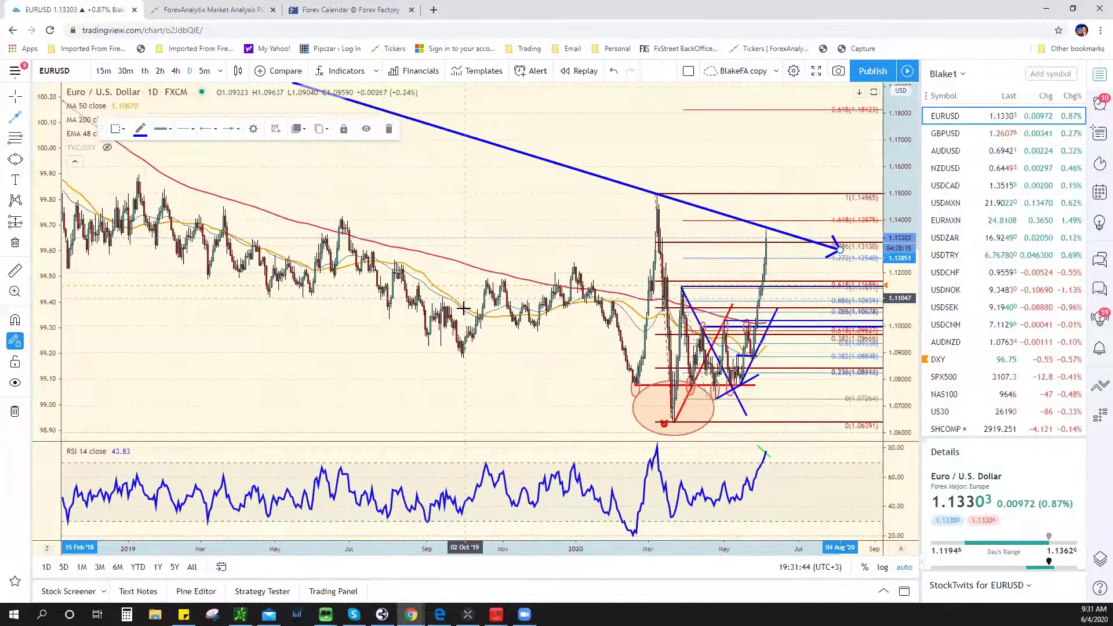
{"action": "scroll", "coordinate": [551, 273], "scroll_direction": "up", "scroll_amount": 1}
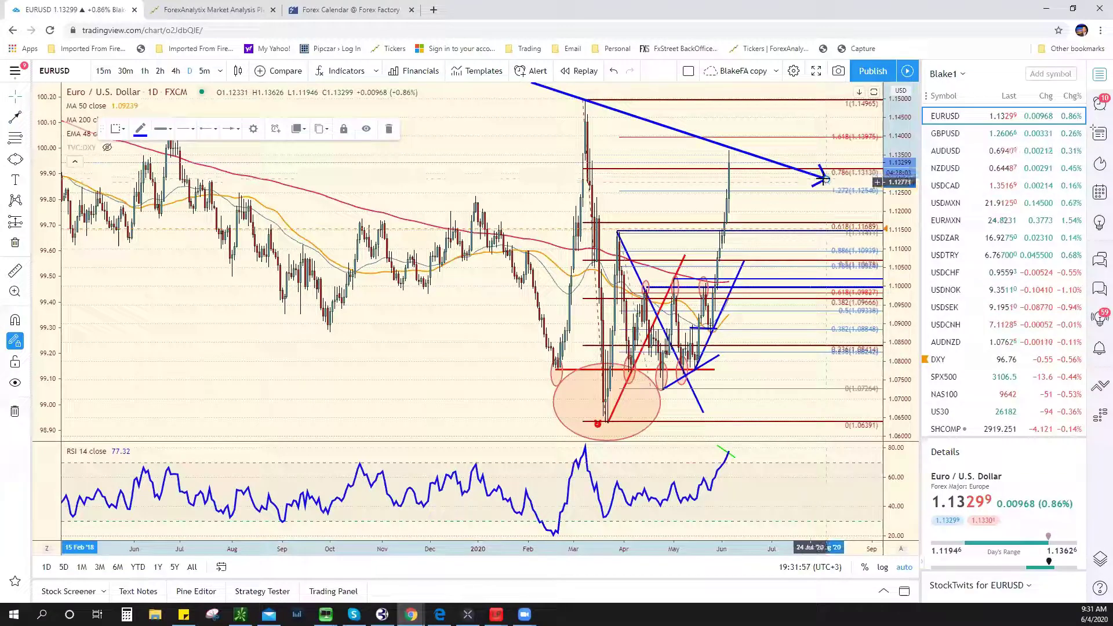
Step: Delete the new EUR/USD trend line and scroll the watchlist down to EURNZD
{"action": "key", "text": "Delete"}
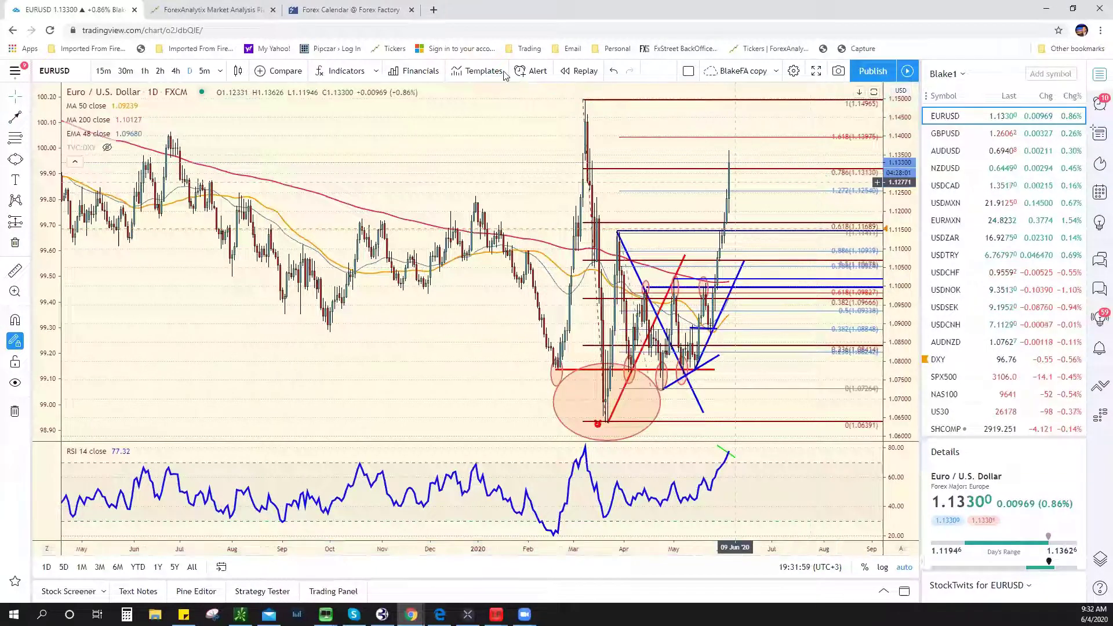
{"action": "scroll", "coordinate": [518, 227], "scroll_direction": "down", "scroll_amount": 2}
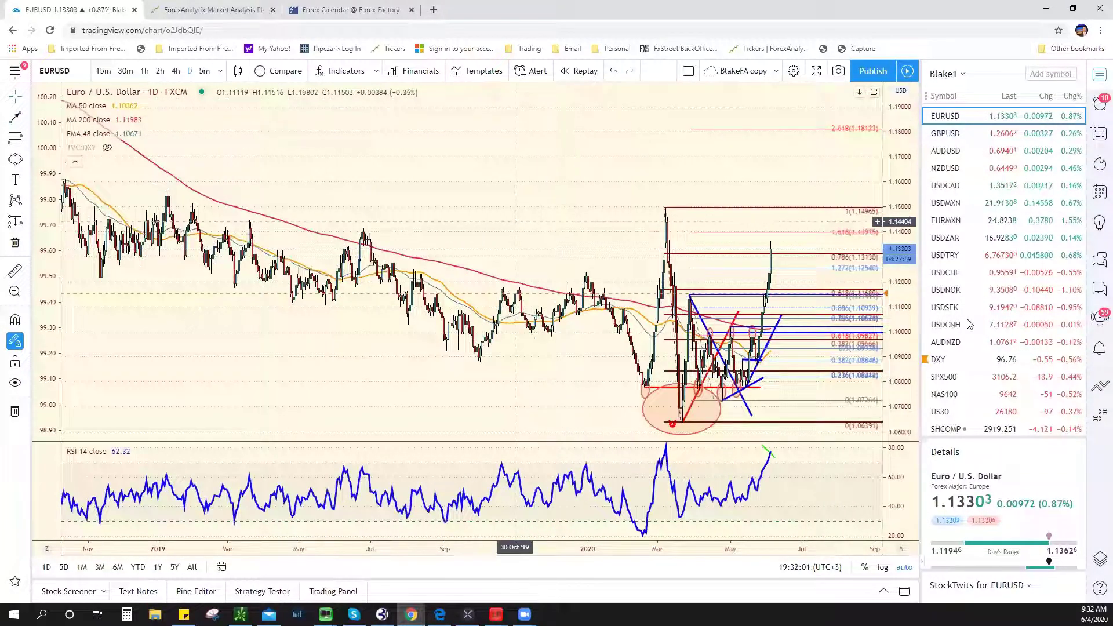
{"action": "scroll", "coordinate": [1023, 313], "scroll_direction": "down", "scroll_amount": 2}
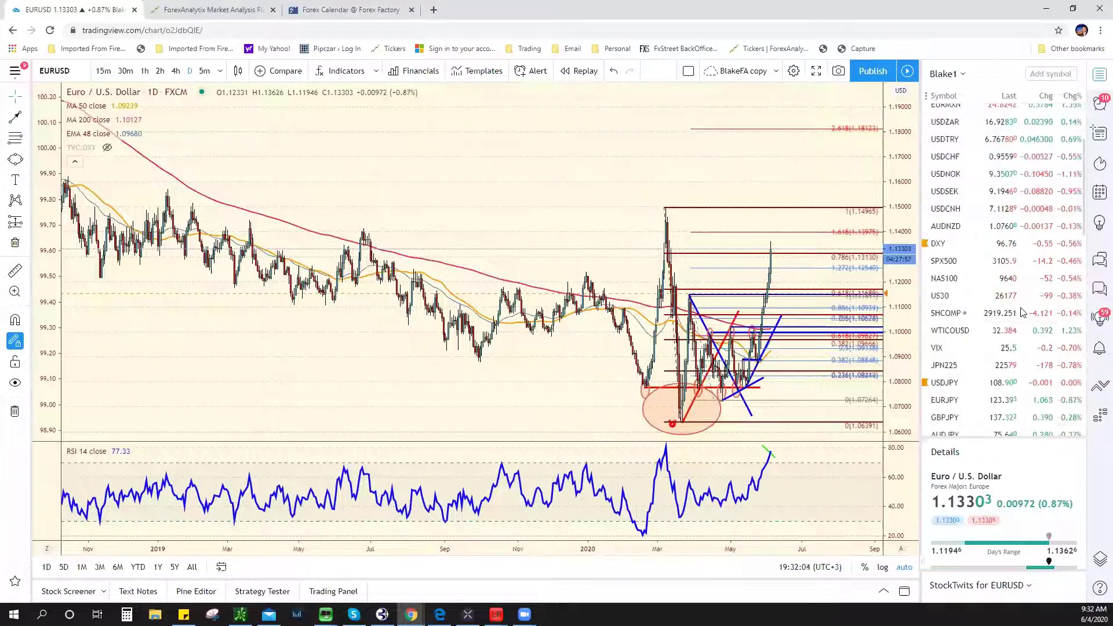
{"action": "scroll", "coordinate": [1009, 319], "scroll_direction": "down", "scroll_amount": 5}
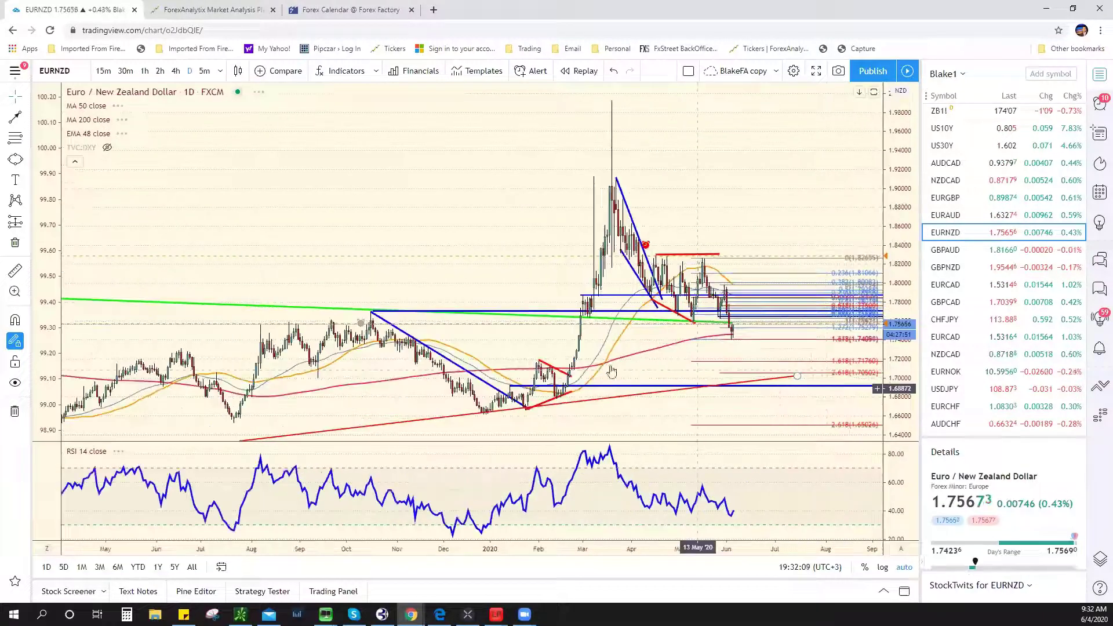
{"action": "scroll", "coordinate": [612, 371], "scroll_direction": "up", "scroll_amount": 3}
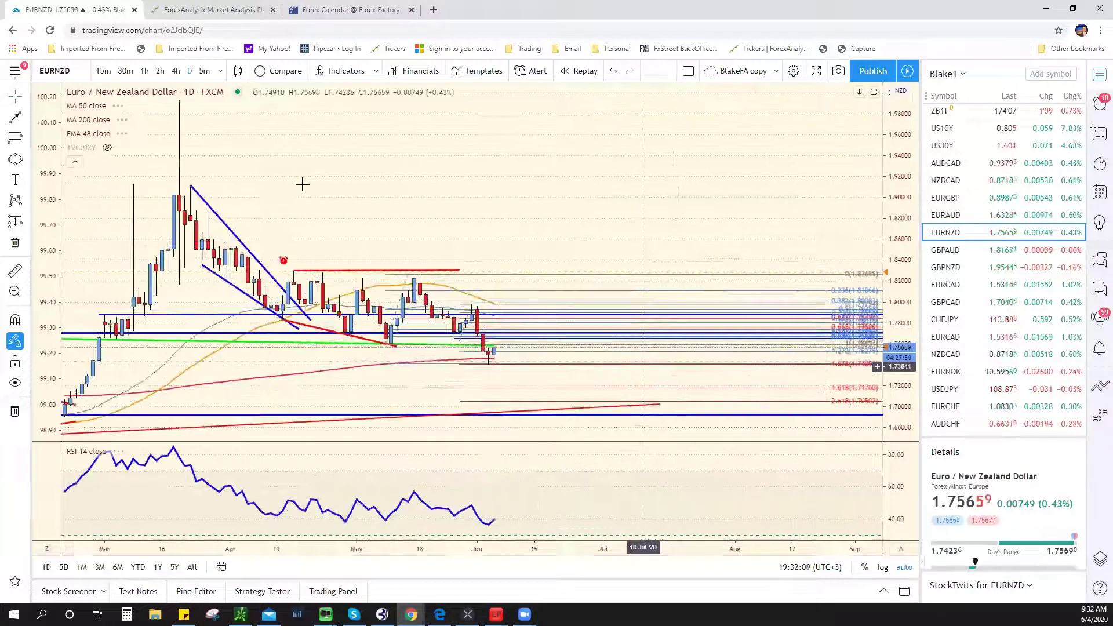
Step: View EURNZD on hourly candles, then return it to the daily chart
{"action": "left_click", "coordinate": [149, 72]}
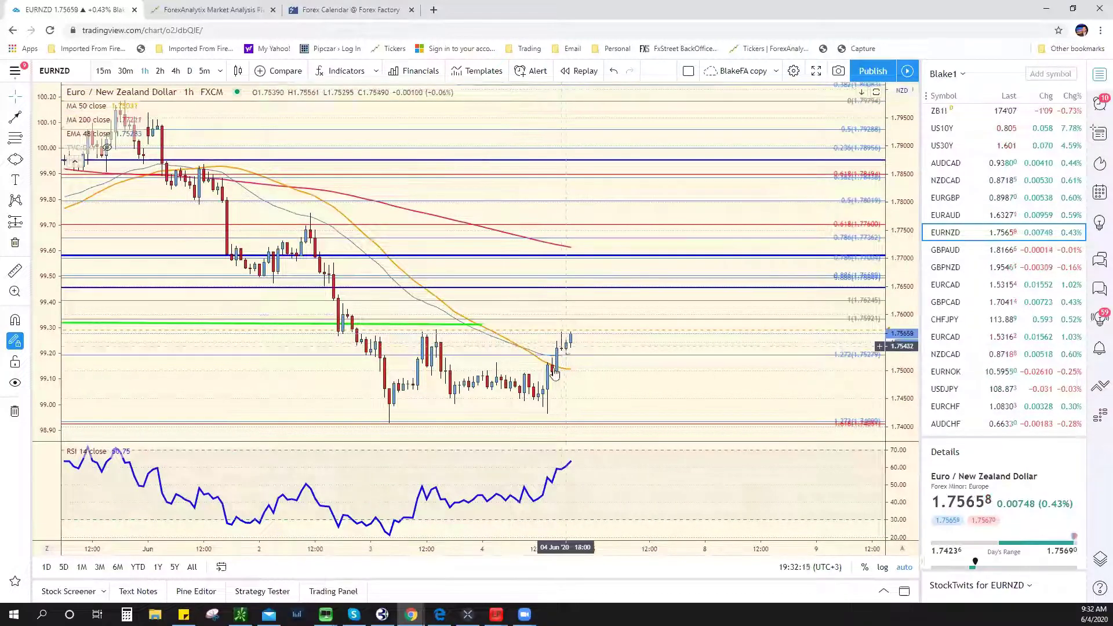
{"action": "scroll", "coordinate": [567, 346], "scroll_direction": "down", "scroll_amount": 3}
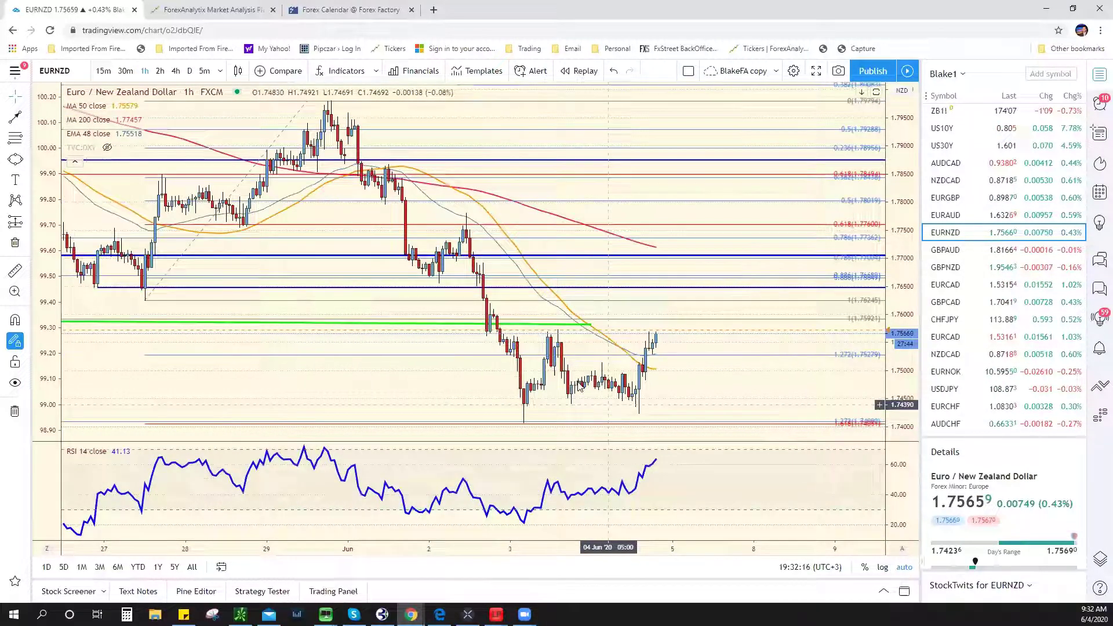
{"action": "left_click", "coordinate": [191, 70]}
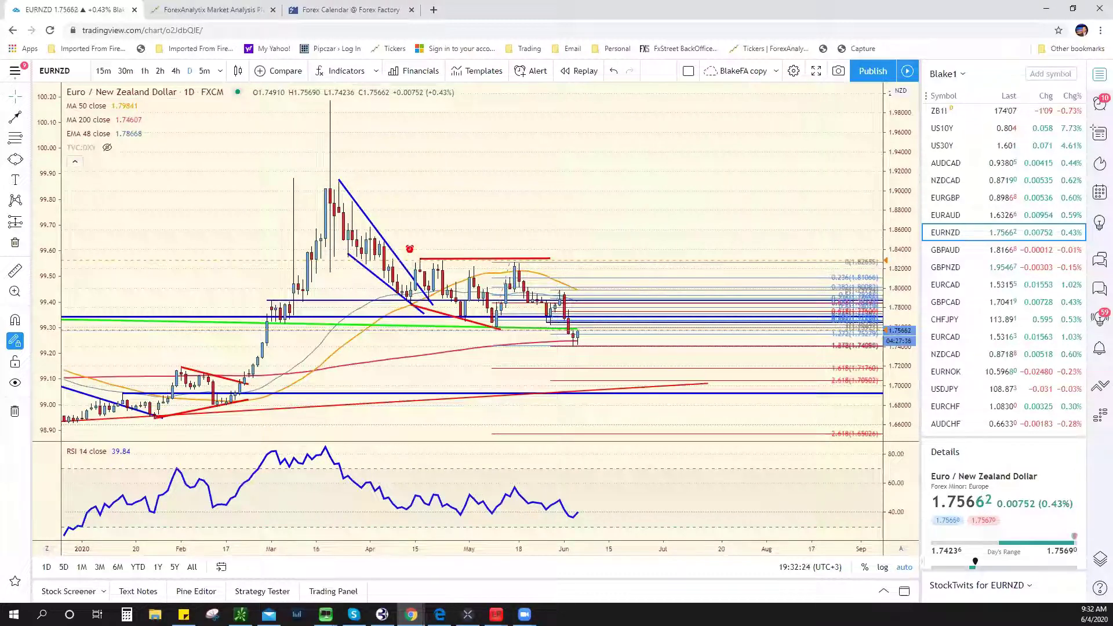
{"action": "key", "text": "alt+Tab"}
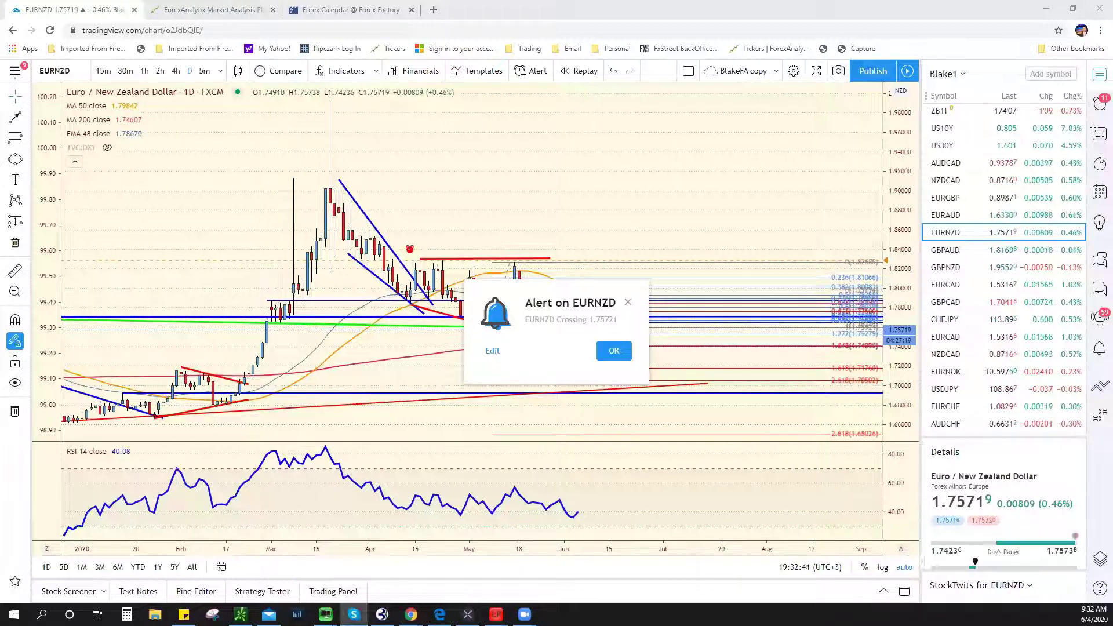
Step: Acknowledge the 'Alert on EURNZD' crossing-1.75721 popup with OK
{"action": "left_click", "coordinate": [615, 351]}
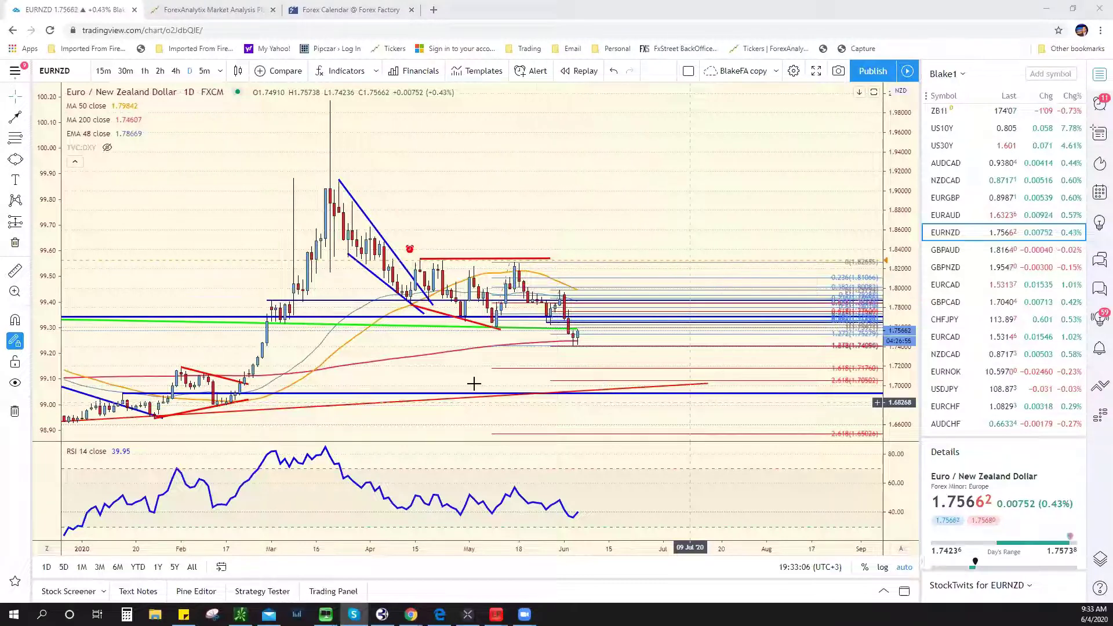
Step: Set EURNZD to 15-minute candles and zoom to the last few days
{"action": "scroll", "coordinate": [474, 384], "scroll_direction": "up", "scroll_amount": 2}
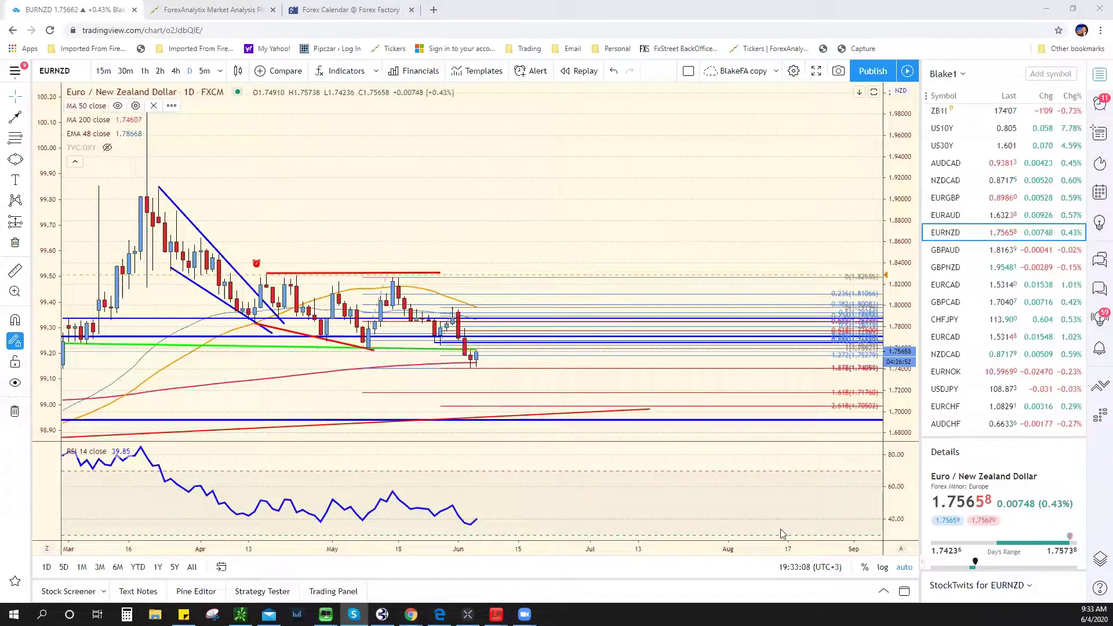
{"action": "type", "text": "15"}
{"action": "key", "text": "Return"}
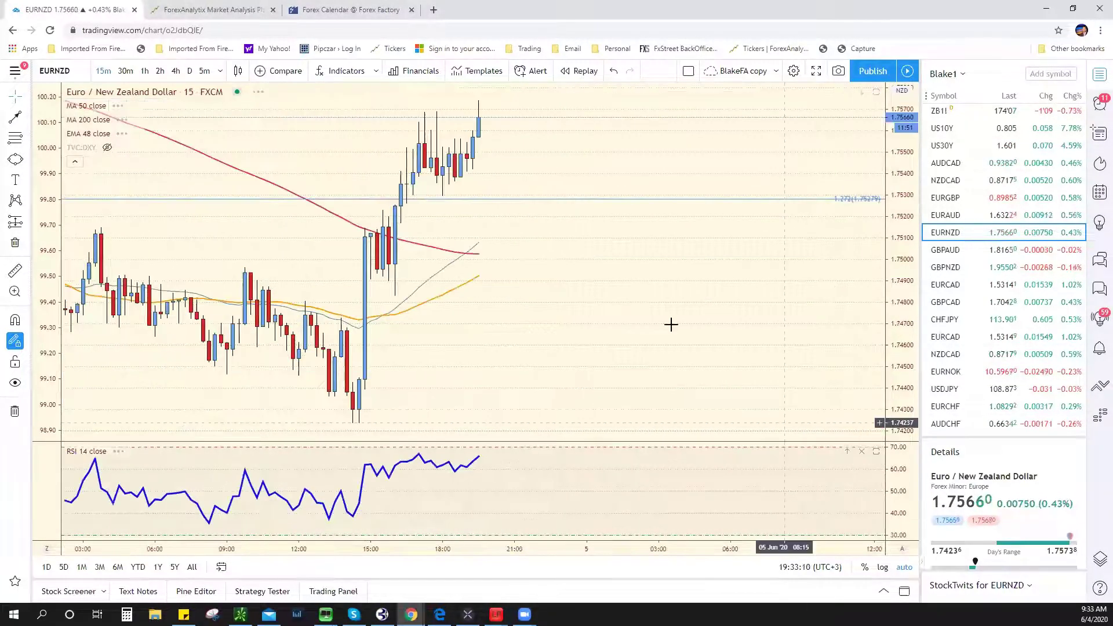
{"action": "scroll", "coordinate": [671, 325], "scroll_direction": "down", "scroll_amount": 5}
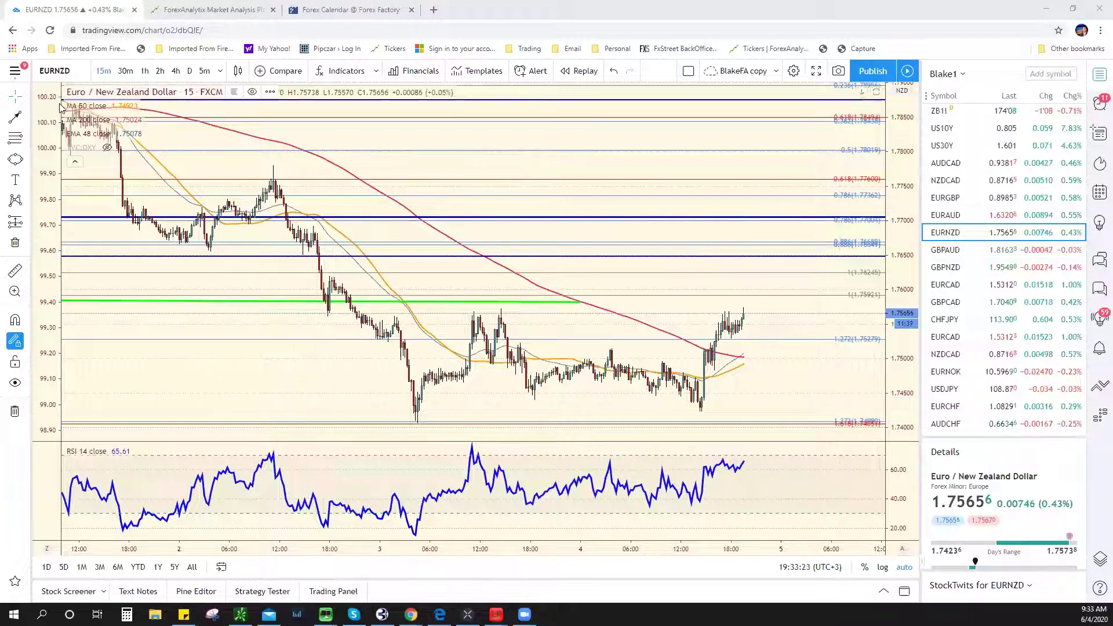
{"action": "left_click", "coordinate": [27, 118]}
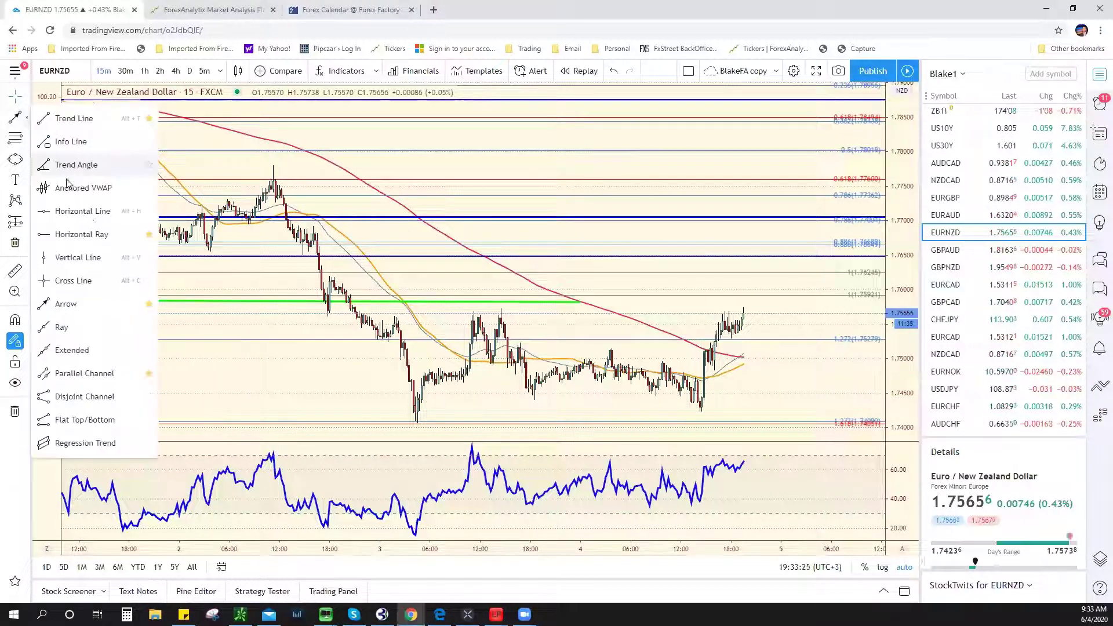
{"action": "left_click", "coordinate": [84, 210]}
{"action": "left_click", "coordinate": [738, 344]}
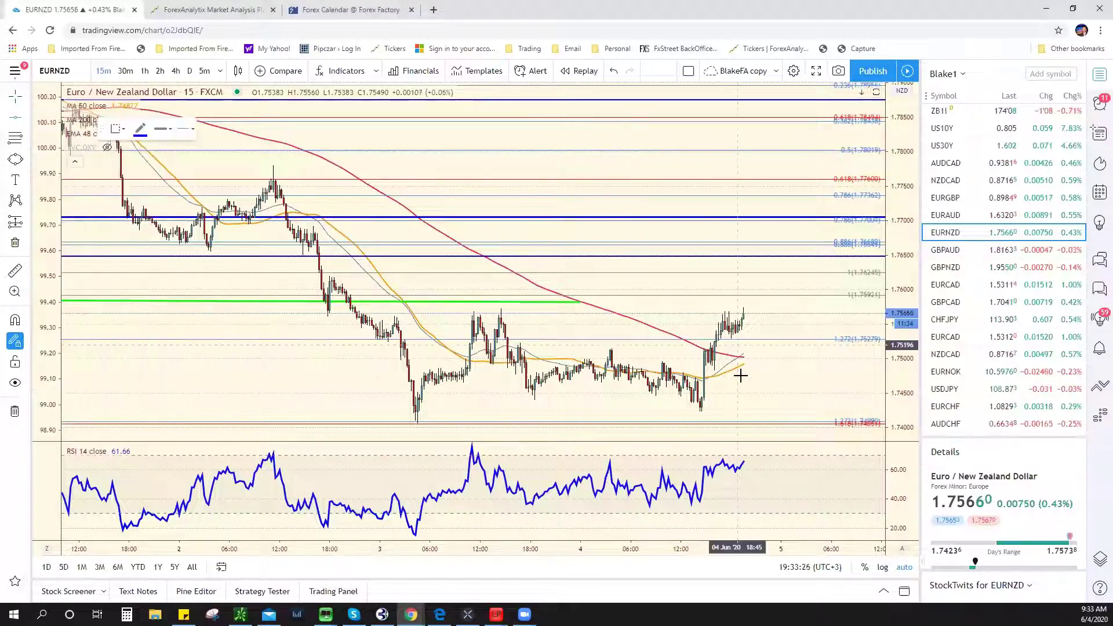
{"action": "scroll", "coordinate": [571, 353], "scroll_direction": "down", "scroll_amount": 2}
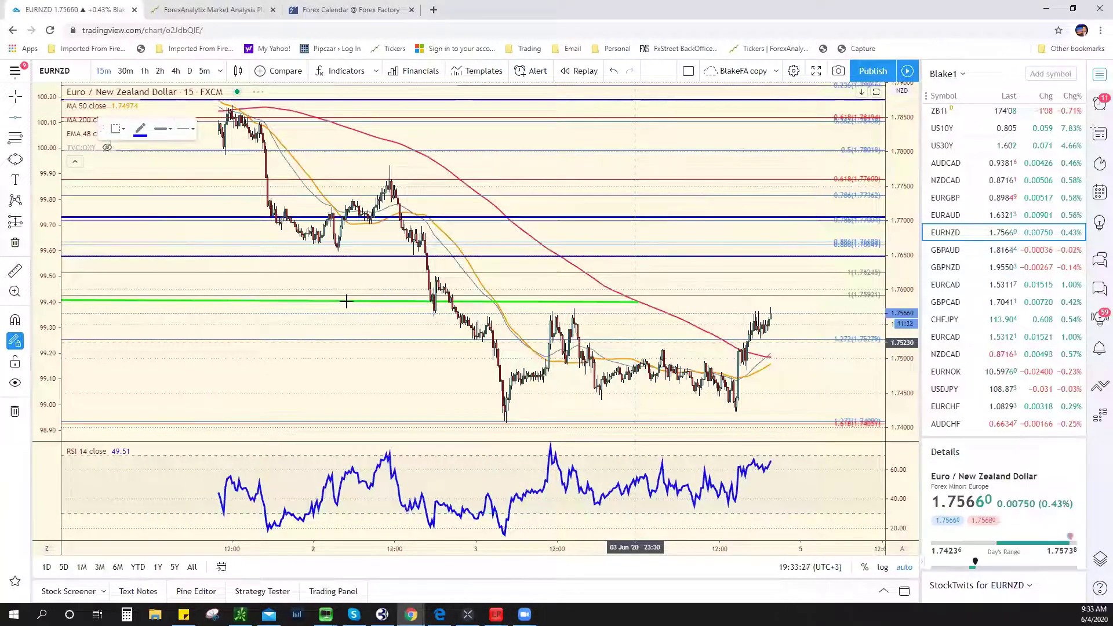
{"action": "scroll", "coordinate": [636, 479], "scroll_direction": "down", "scroll_amount": 3}
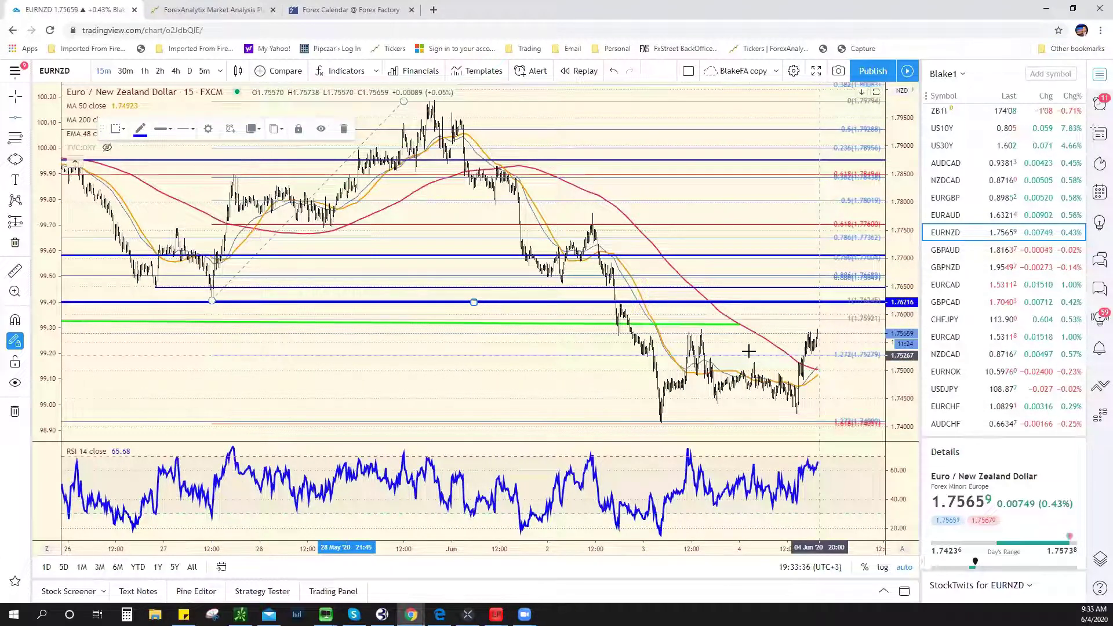
{"action": "scroll", "coordinate": [750, 348], "scroll_direction": "up", "scroll_amount": 2}
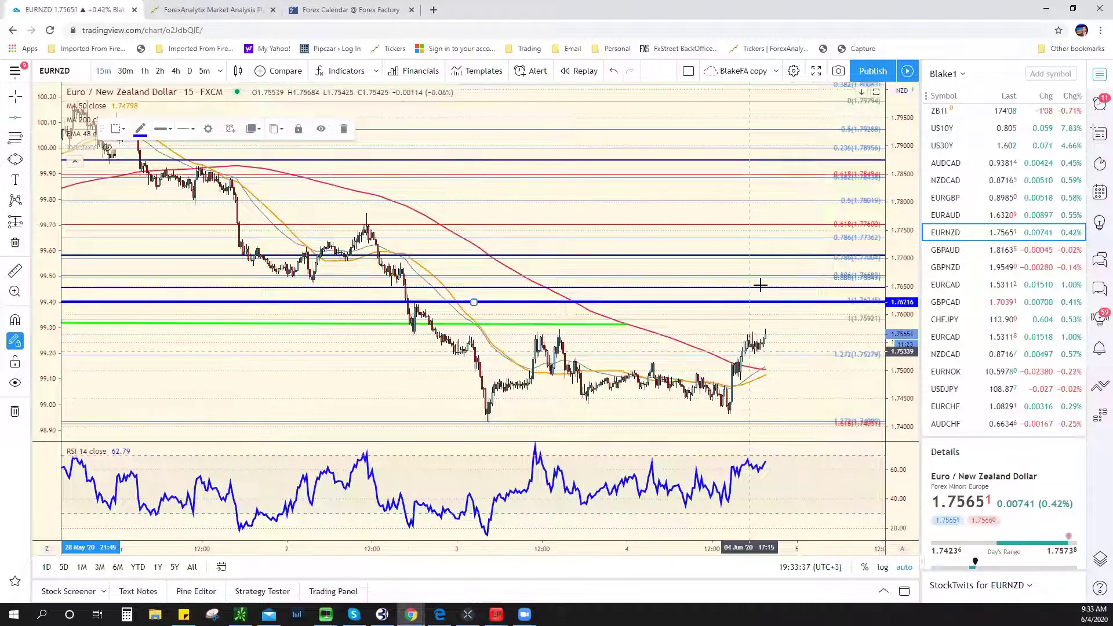
{"action": "scroll", "coordinate": [760, 285], "scroll_direction": "up", "scroll_amount": 2}
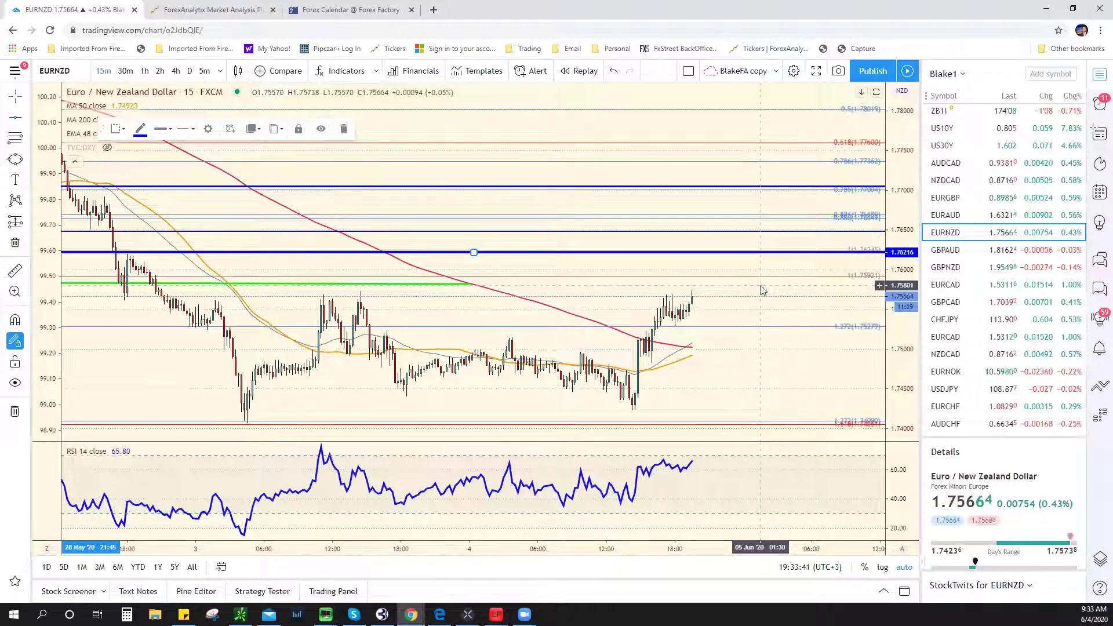
Step: Start an alert on EURNZD at 1.75801, then cancel it without creating it
{"action": "right_click", "coordinate": [762, 290]}
{"action": "left_click", "coordinate": [809, 351]}
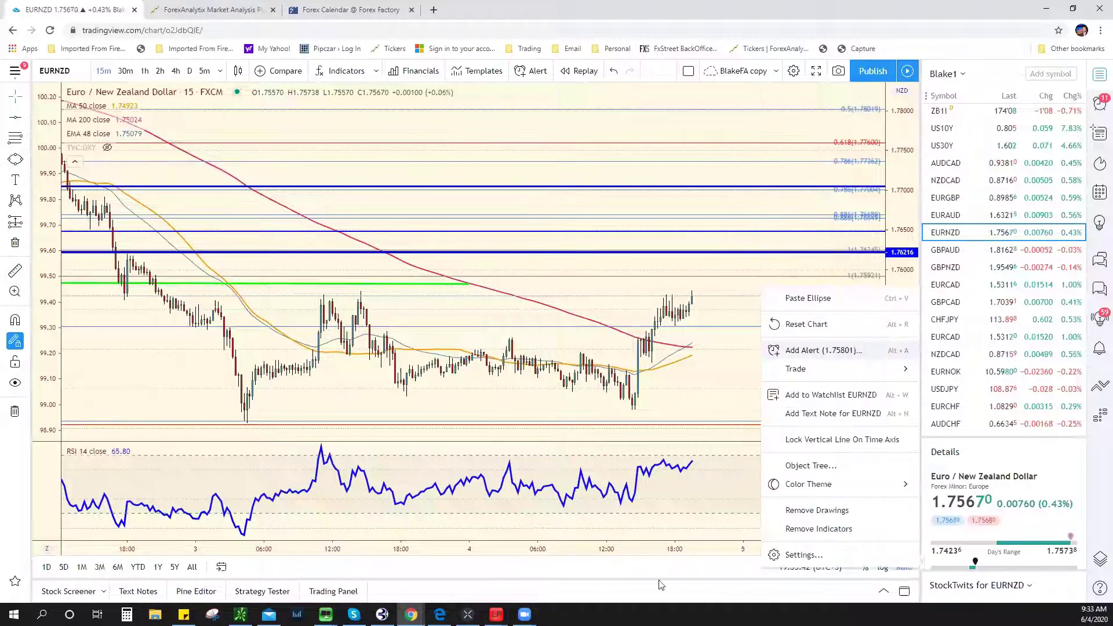
{"action": "key", "text": "Escape"}
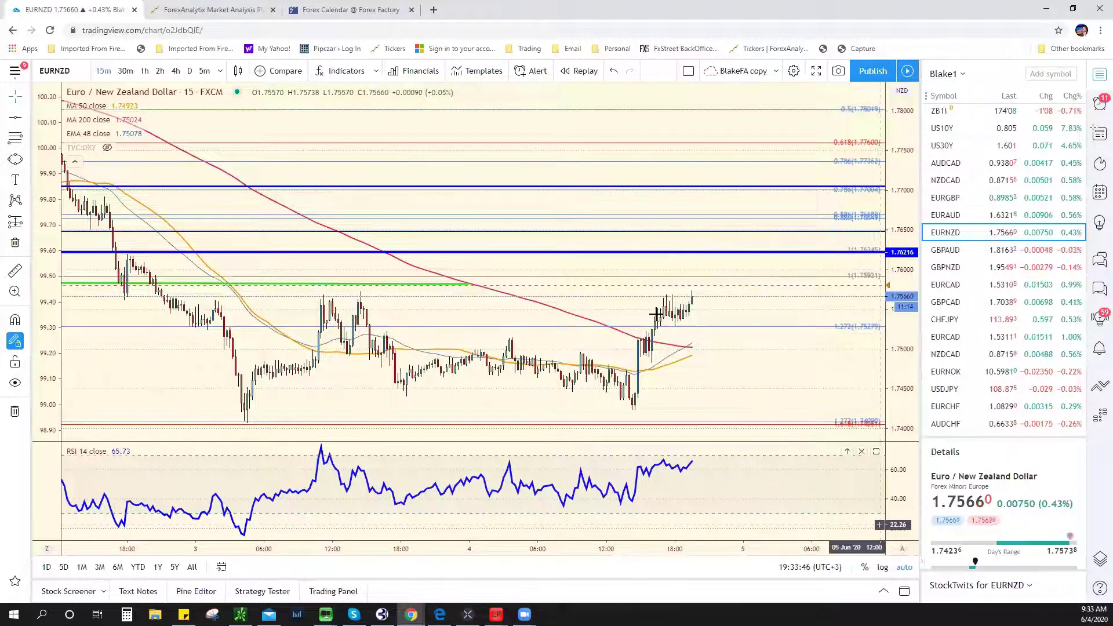
Step: Zoom out and switch the chart to AUDUSD from the watchlist
{"action": "scroll", "coordinate": [672, 362], "scroll_direction": "down", "scroll_amount": 2}
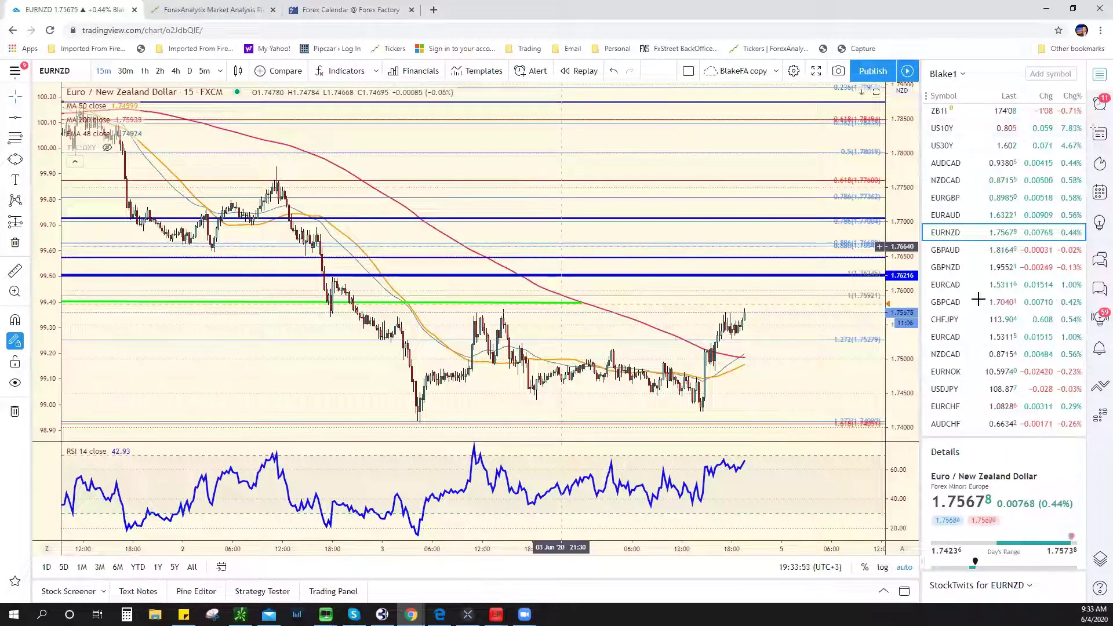
{"action": "scroll", "coordinate": [1006, 167], "scroll_direction": "down", "scroll_amount": 5}
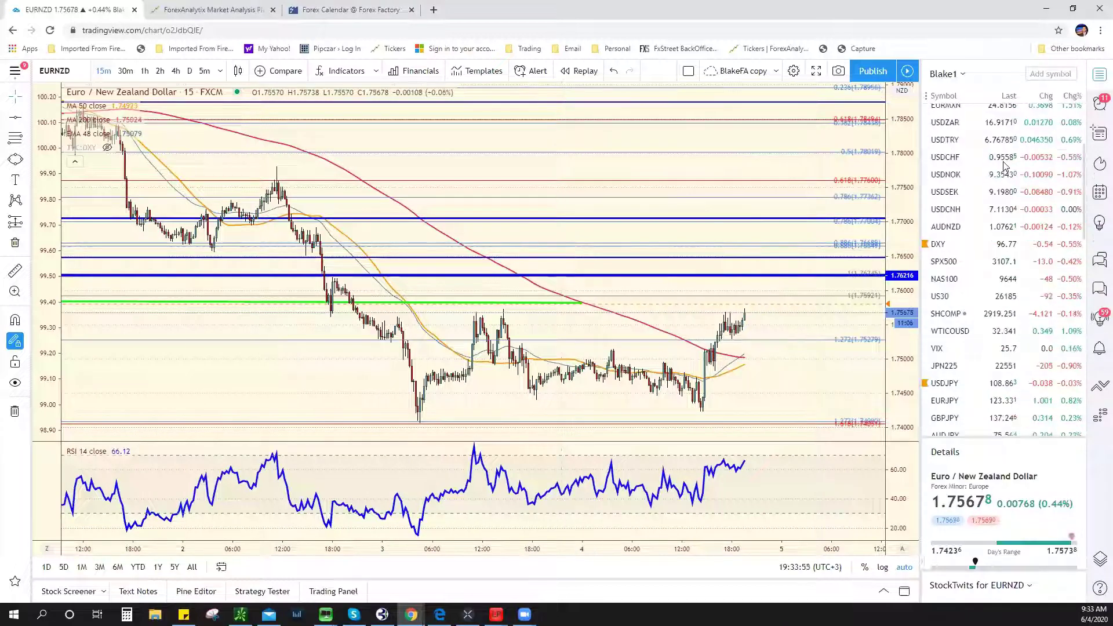
{"action": "scroll", "coordinate": [986, 174], "scroll_direction": "up", "scroll_amount": 2}
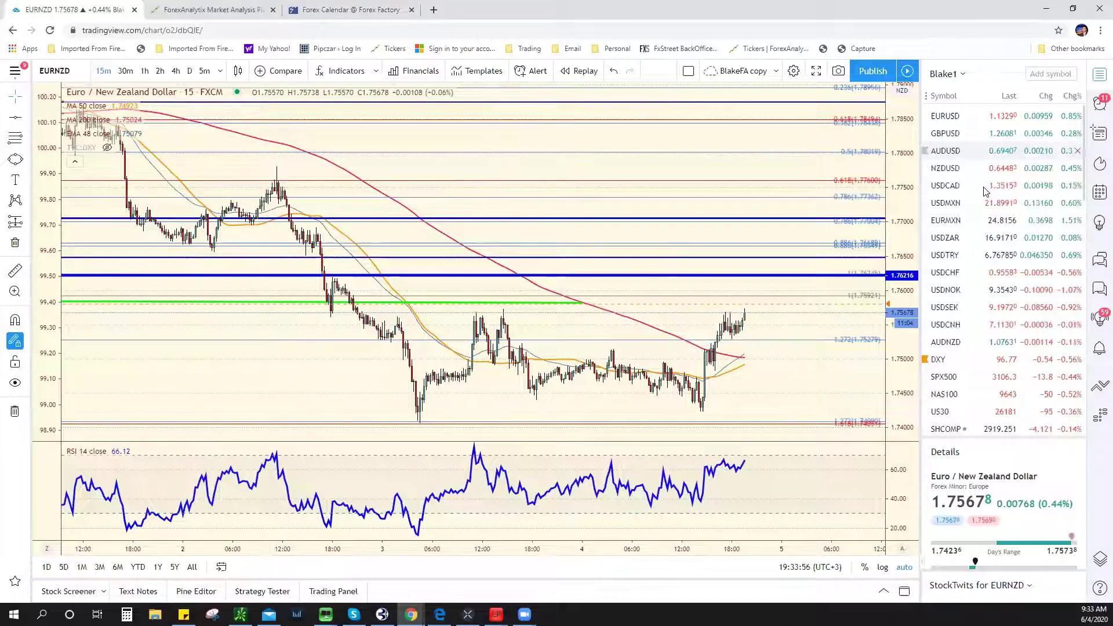
{"action": "left_click", "coordinate": [980, 150]}
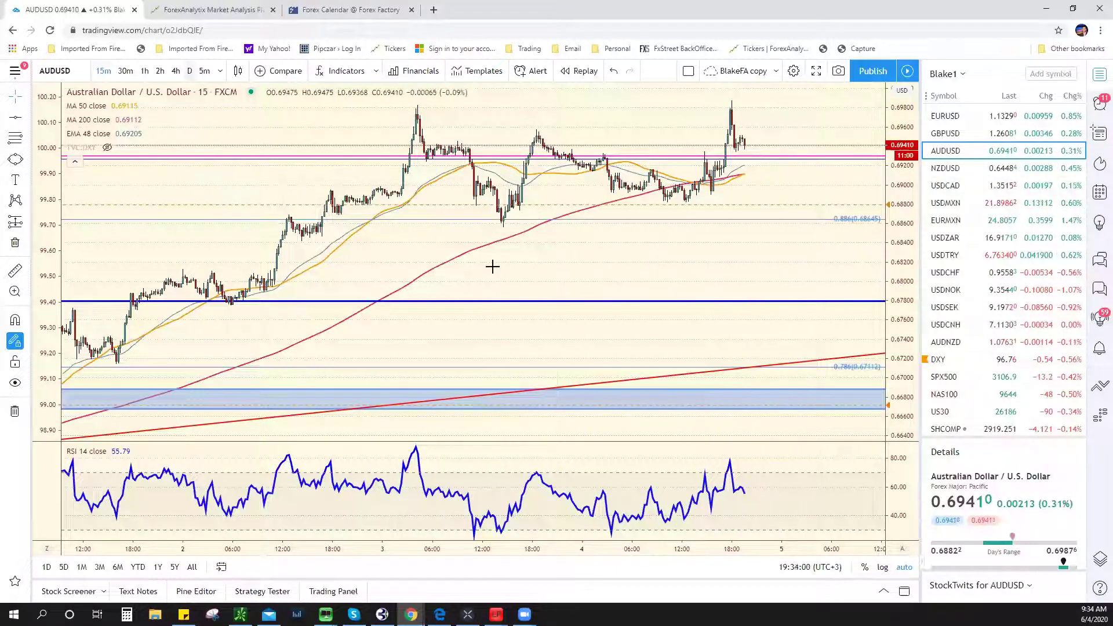
Step: Switch AUDUSD to daily, then to the 4-hour timeframe
{"action": "key", "text": "d"}
{"action": "key", "text": "Return"}
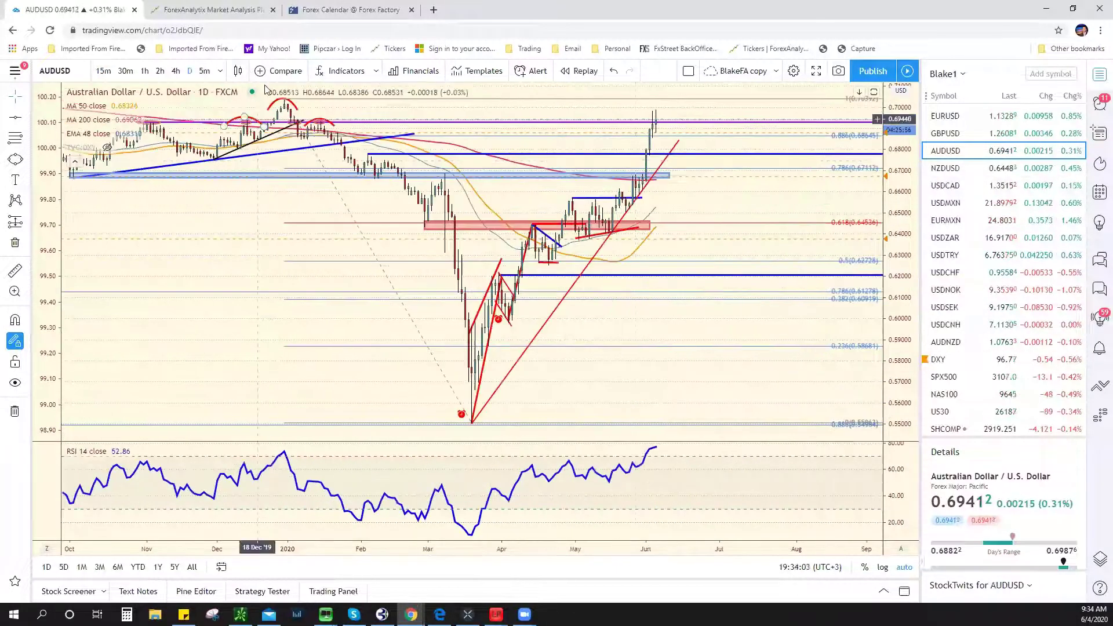
{"action": "left_click", "coordinate": [177, 71]}
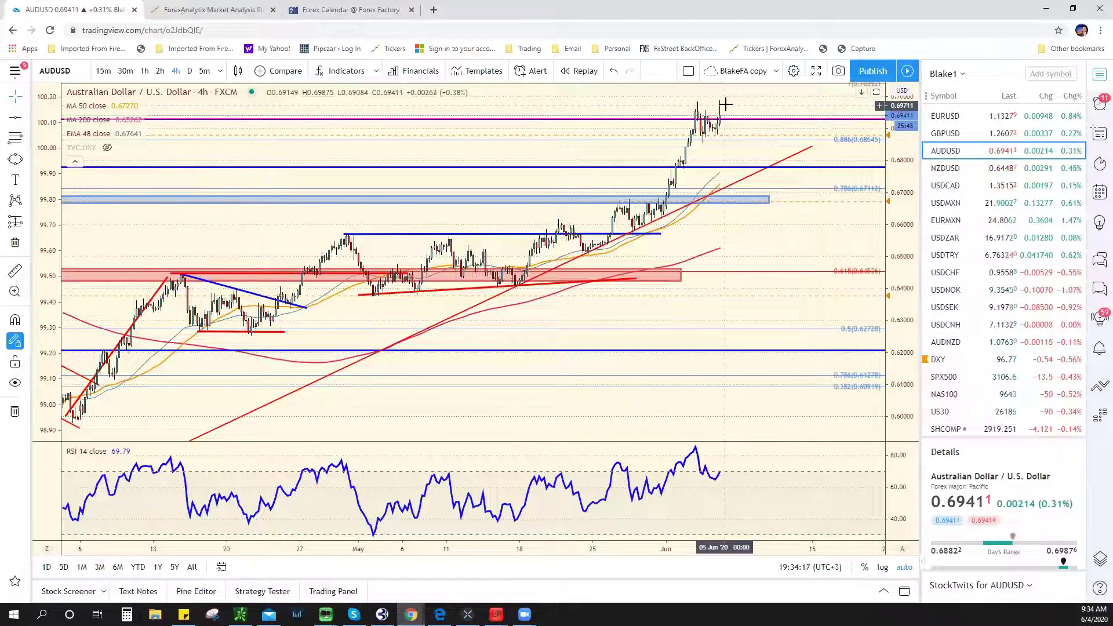
Step: Open the AUDUSD alert's settings, close them unchanged, and scroll the watchlist
{"action": "double_click", "coordinate": [739, 145]}
{"action": "key", "text": "Escape"}
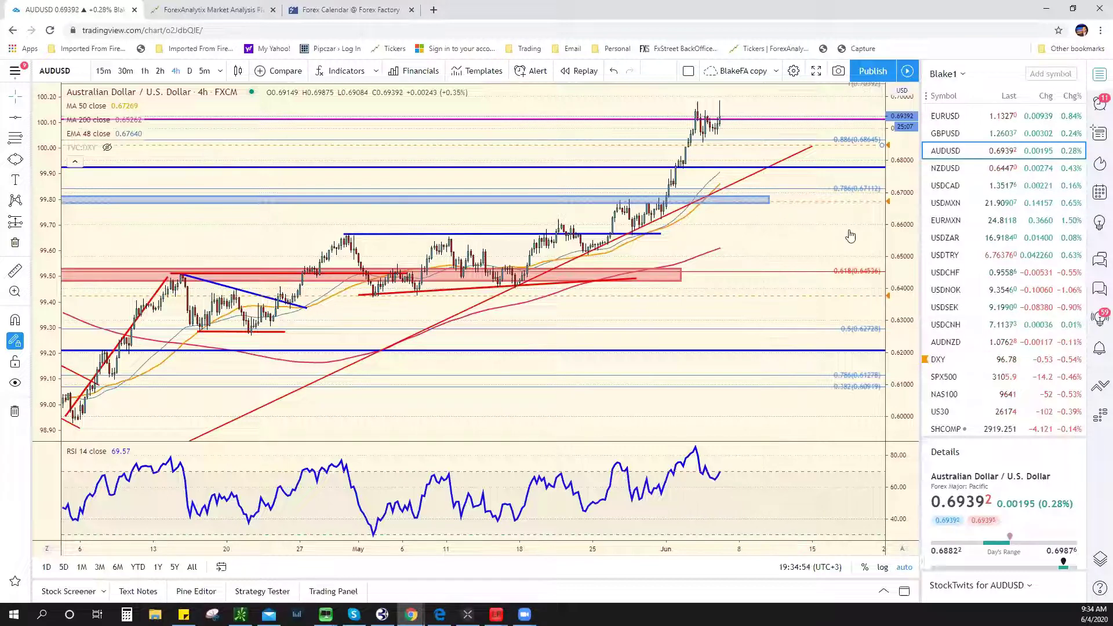
{"action": "scroll", "coordinate": [969, 249], "scroll_direction": "down", "scroll_amount": 2}
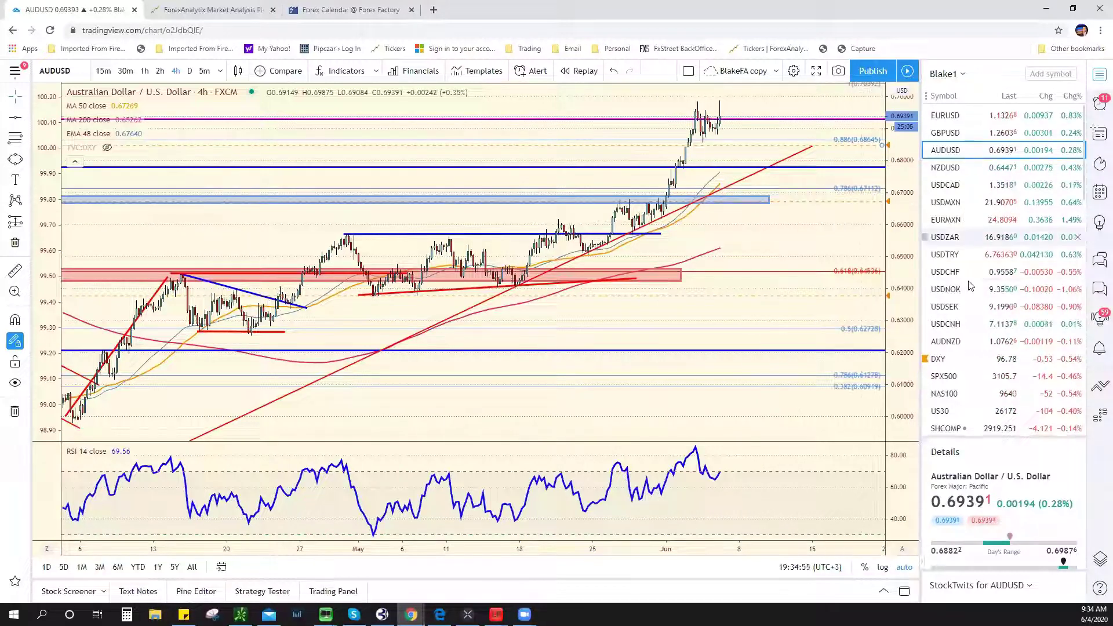
{"action": "scroll", "coordinate": [968, 288], "scroll_direction": "down", "scroll_amount": 1}
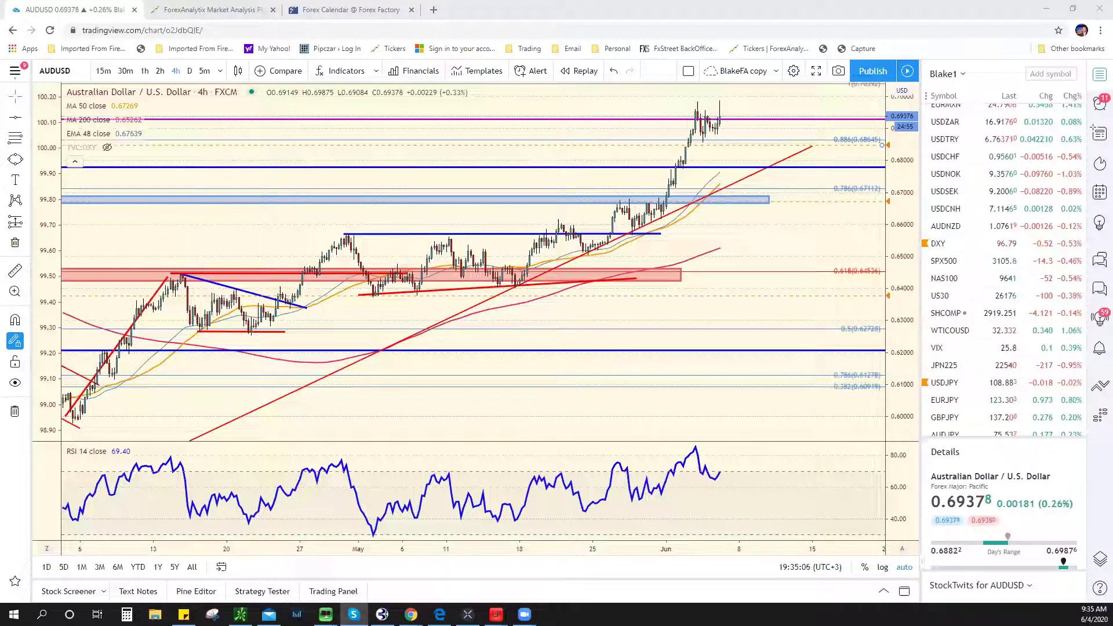
{"action": "scroll", "coordinate": [1006, 299], "scroll_direction": "down", "scroll_amount": 3}
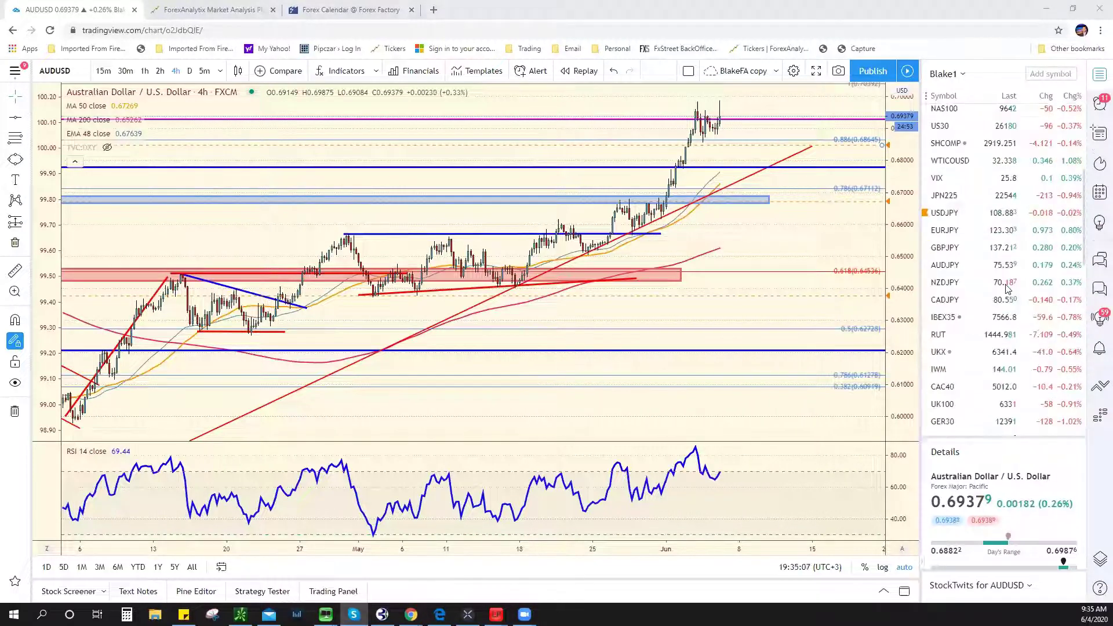
{"action": "scroll", "coordinate": [1006, 294], "scroll_direction": "up", "scroll_amount": 5}
{"action": "scroll", "coordinate": [985, 293], "scroll_direction": "down", "scroll_amount": 3}
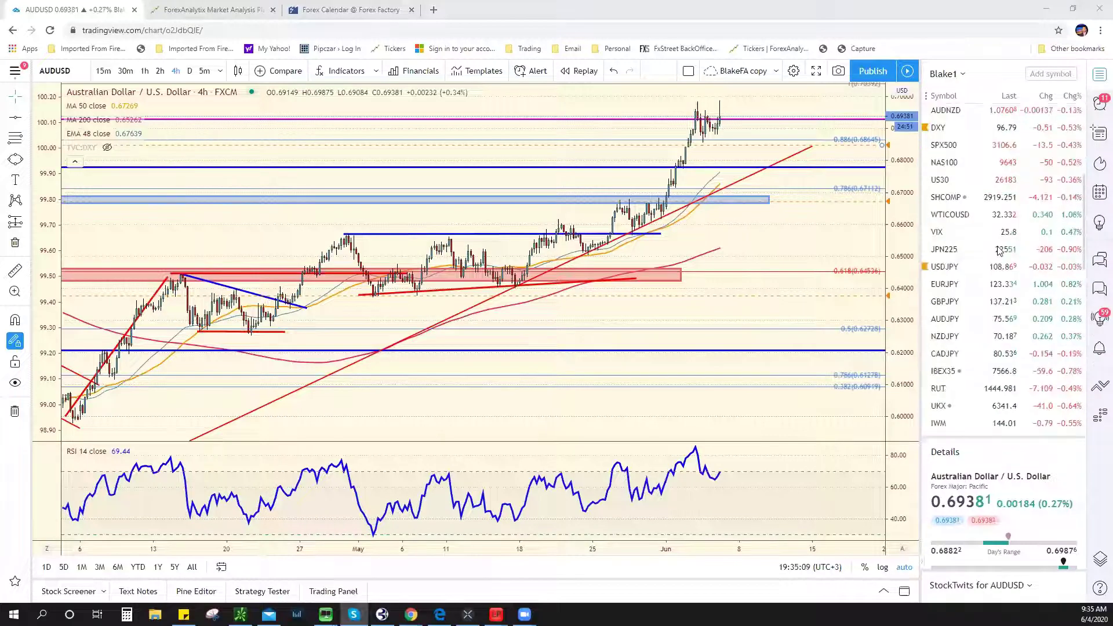
{"action": "scroll", "coordinate": [980, 293], "scroll_direction": "up", "scroll_amount": 2}
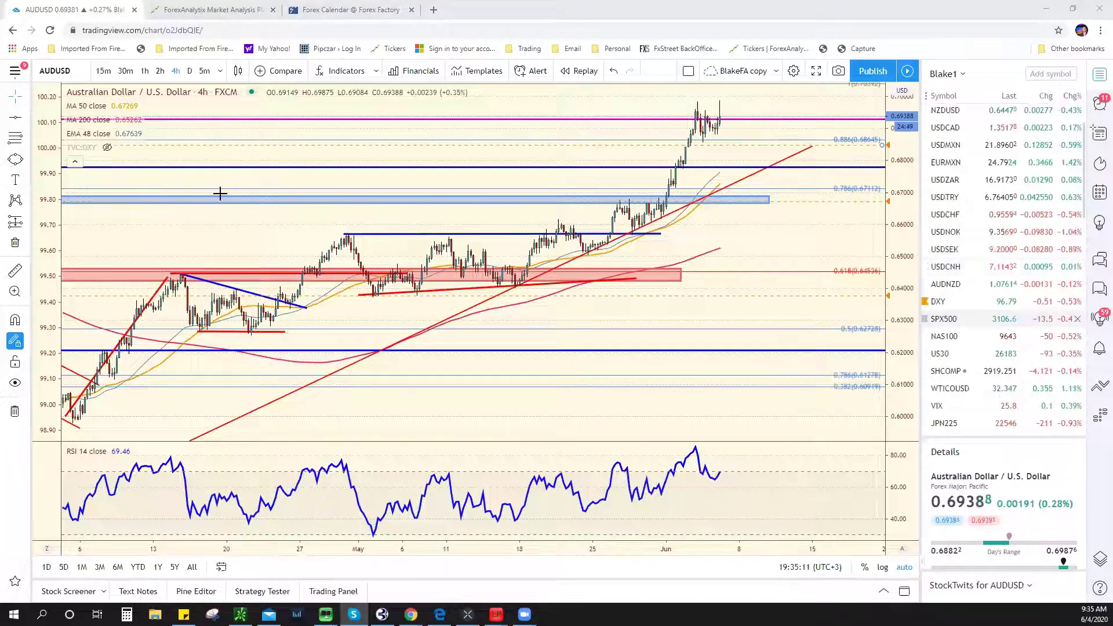
Step: Load SPX500 on the 4-hour chart and zoom out back to February
{"action": "key", "text": "Down"}
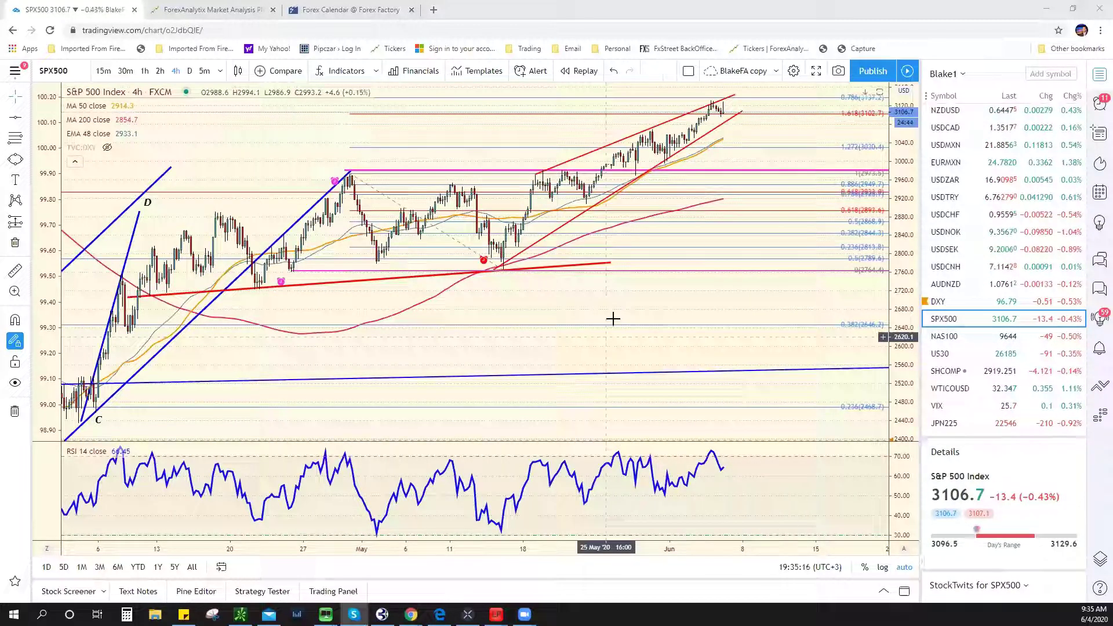
{"action": "scroll", "coordinate": [616, 313], "scroll_direction": "down", "scroll_amount": 3}
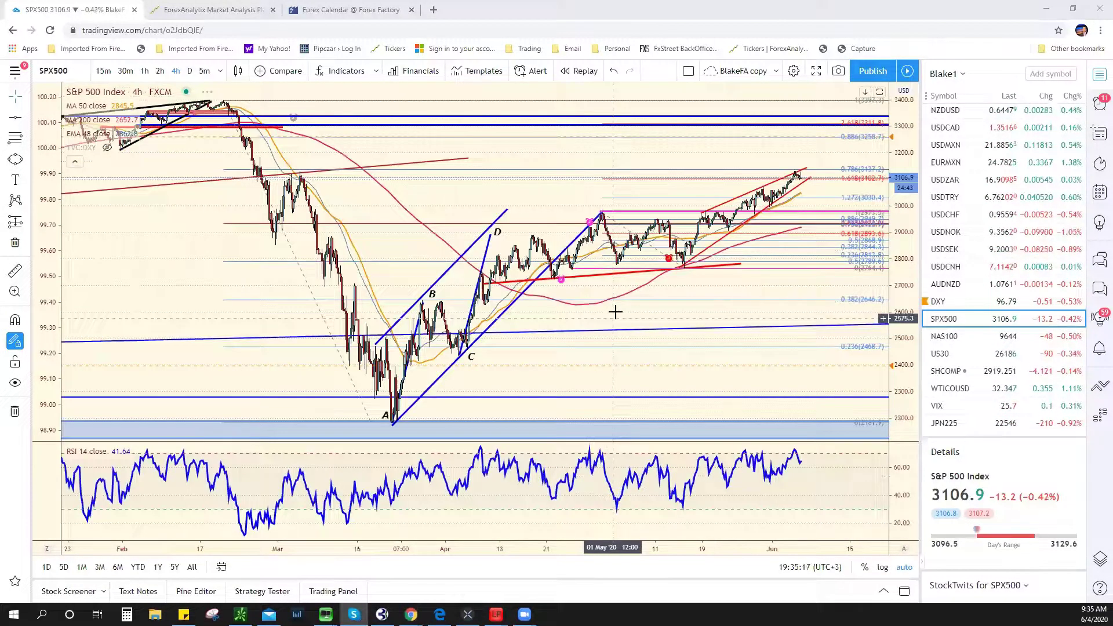
{"action": "scroll", "coordinate": [632, 357], "scroll_direction": "up", "scroll_amount": 3}
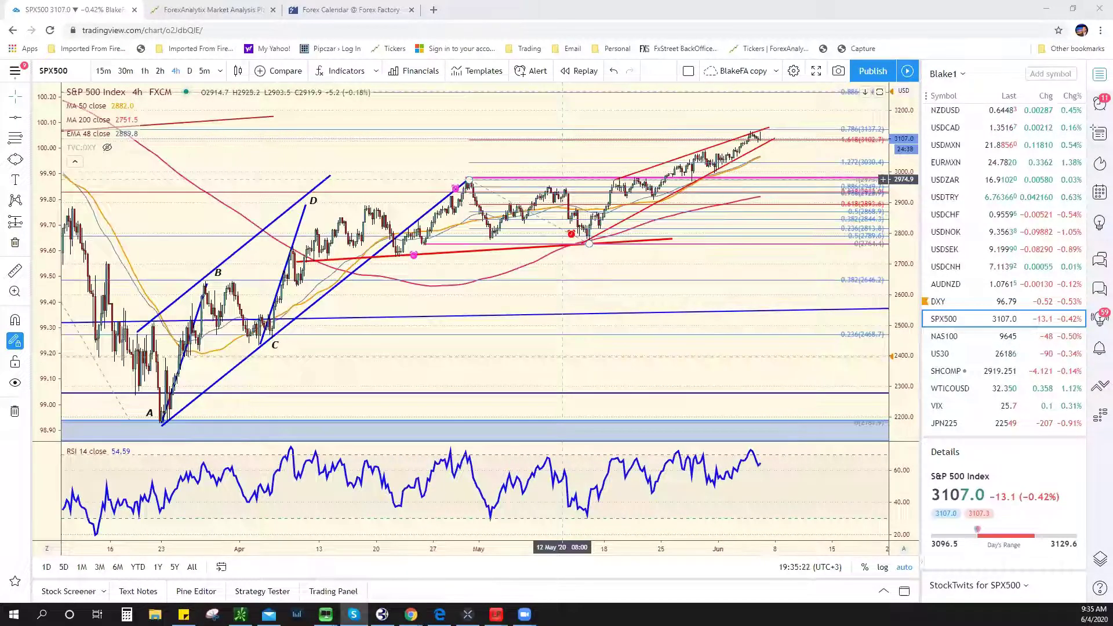
{"action": "scroll", "coordinate": [431, 165], "scroll_direction": "down", "scroll_amount": 2}
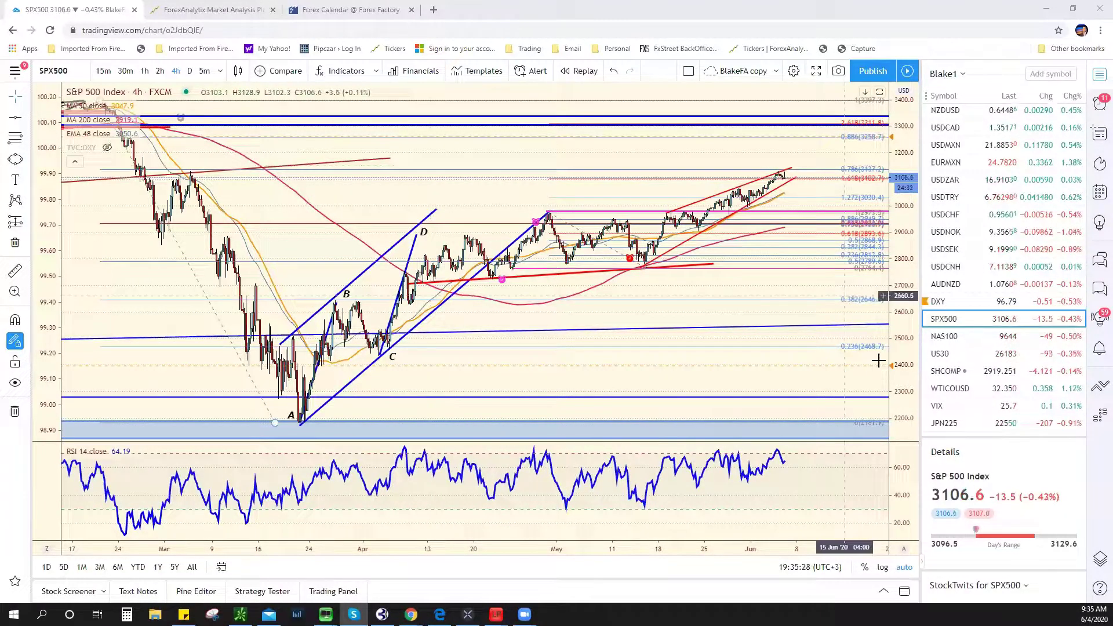
{"action": "scroll", "coordinate": [817, 327], "scroll_direction": "down", "scroll_amount": 1}
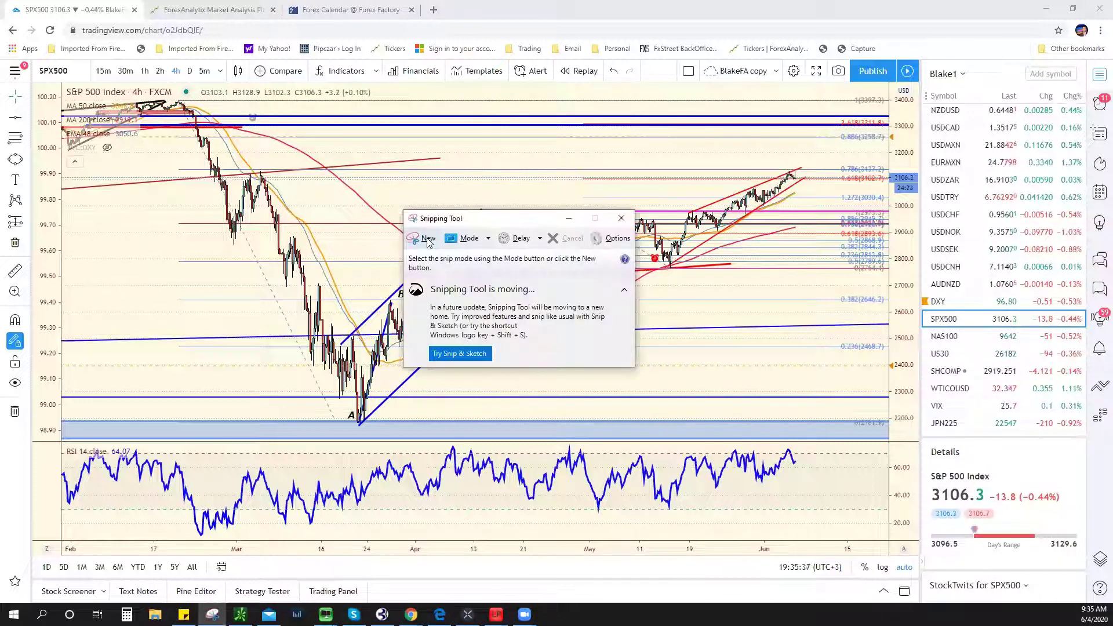
Step: Close Snipping Tool and save a chart snapshot image as spx4hr.png
{"action": "left_click", "coordinate": [621, 219]}
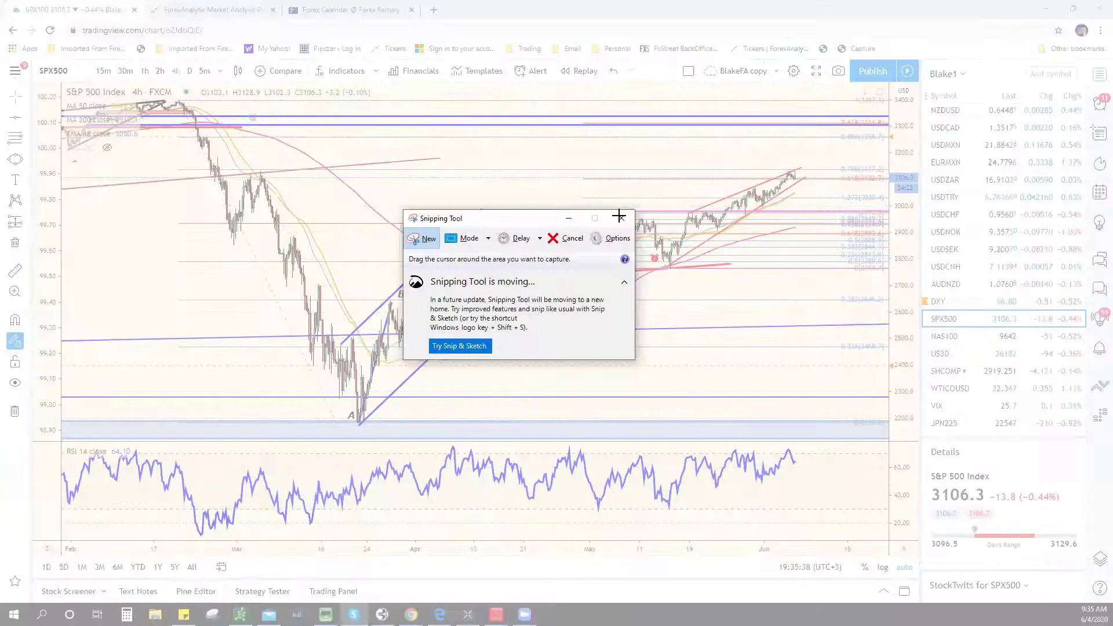
{"action": "left_click", "coordinate": [621, 217]}
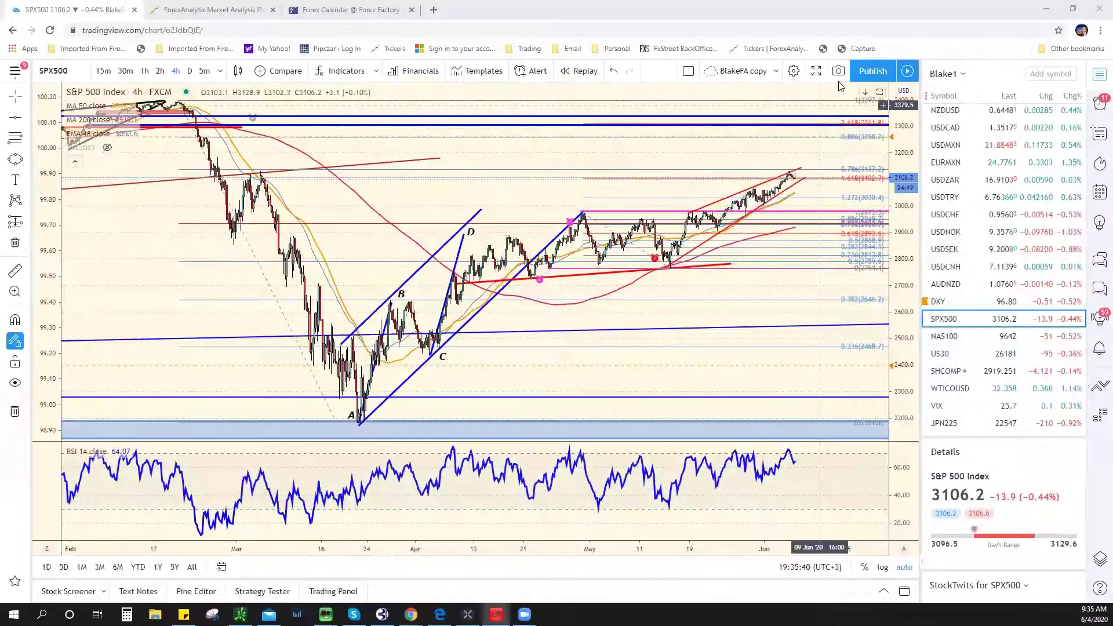
{"action": "key", "text": "alt+s"}
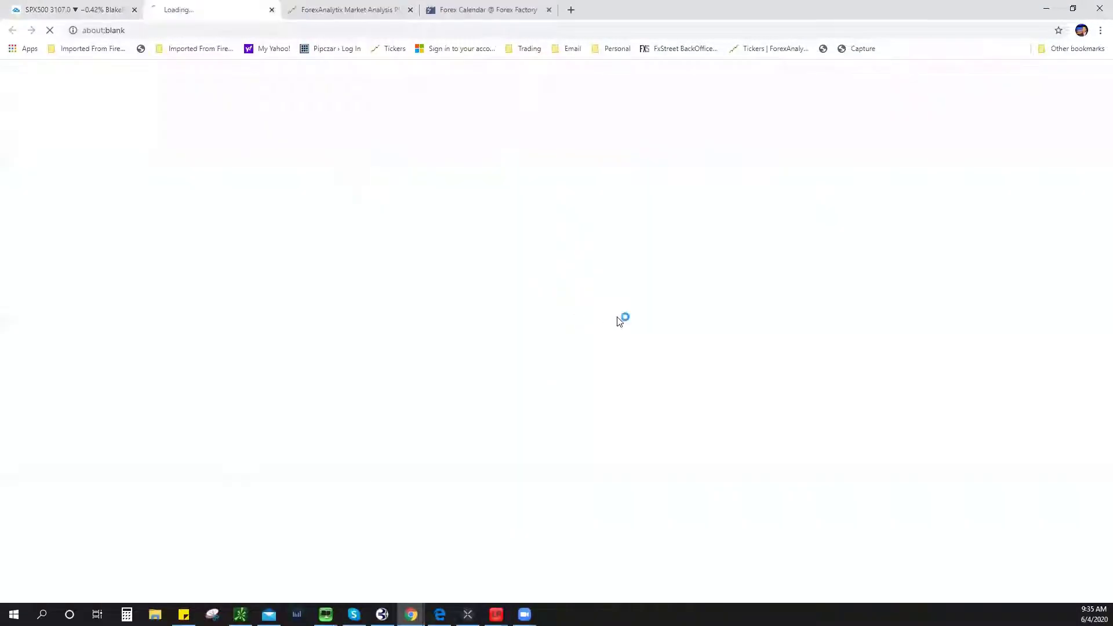
{"action": "right_click", "coordinate": [580, 294]}
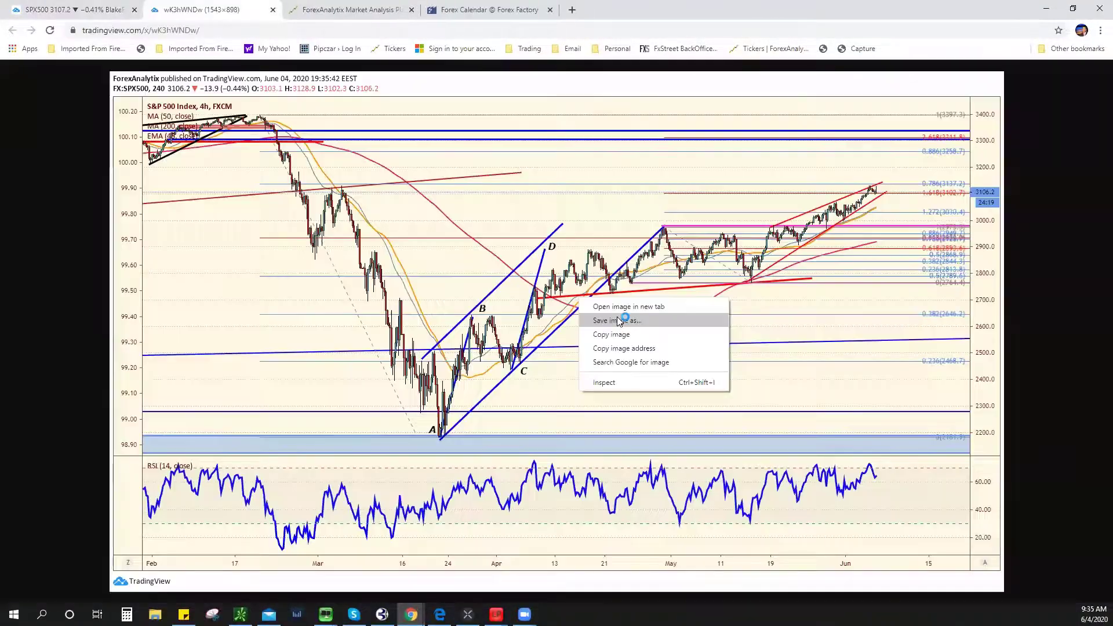
{"action": "left_click", "coordinate": [621, 318]}
{"action": "type", "text": "spx"}
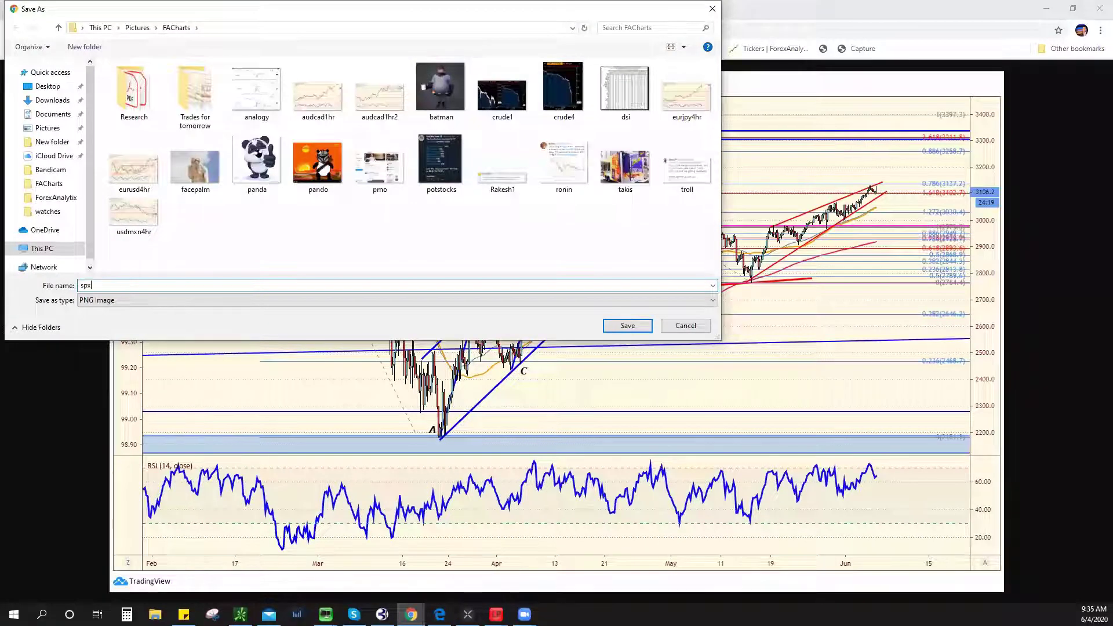
{"action": "left_click", "coordinate": [620, 322]}
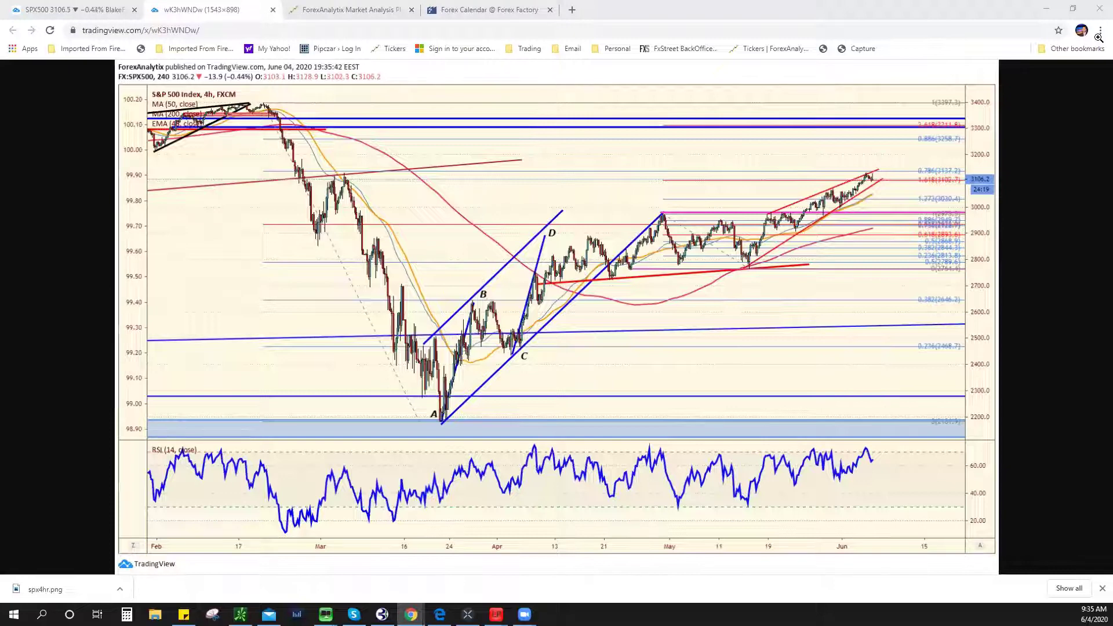
Step: Close the snapshot image tab and link dialog to return to the live chart
{"action": "key", "text": "ctrl+1"}
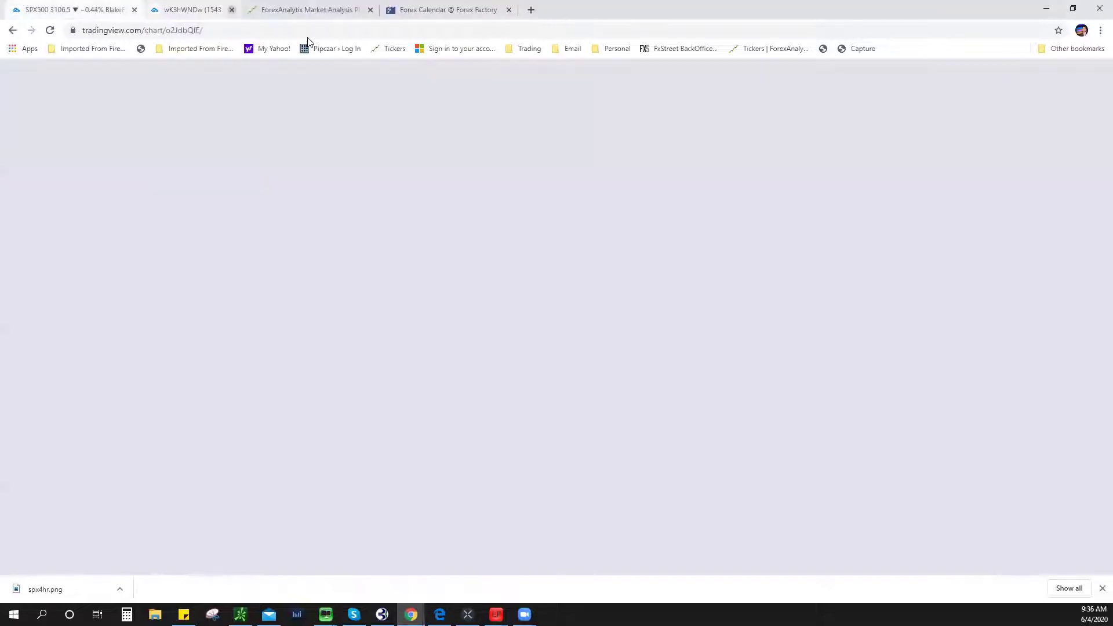
{"action": "left_click", "coordinate": [1103, 588]}
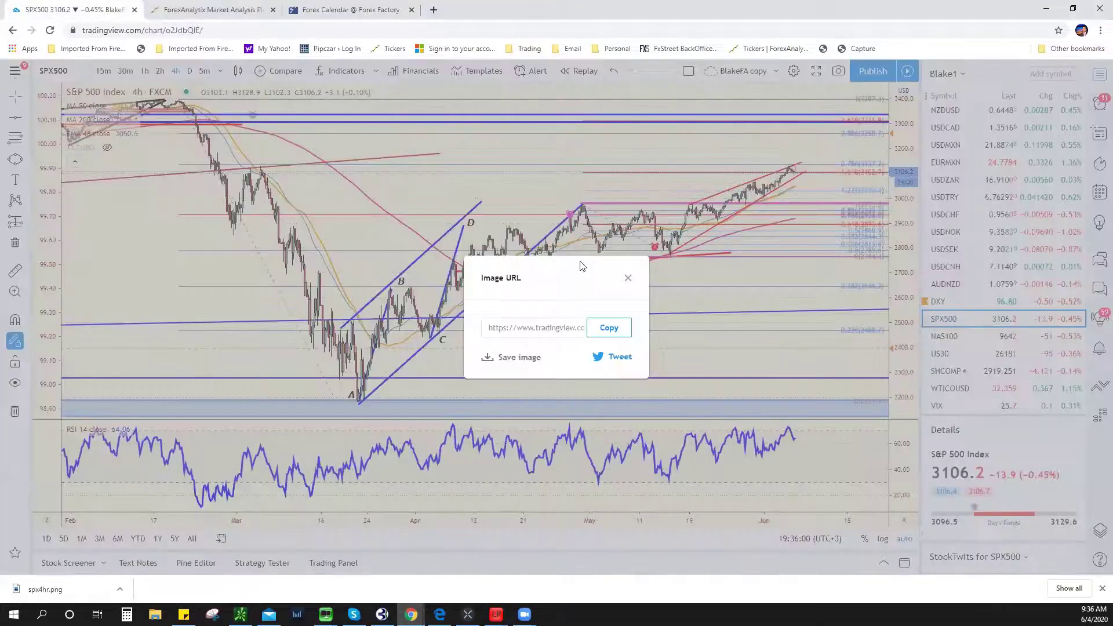
{"action": "left_click", "coordinate": [837, 314]}
Step: Switch the SPX500 chart from 1-hour to 4-hour candles and zoom in on May–June
{"action": "scroll", "coordinate": [828, 316], "scroll_direction": "up", "scroll_amount": 3}
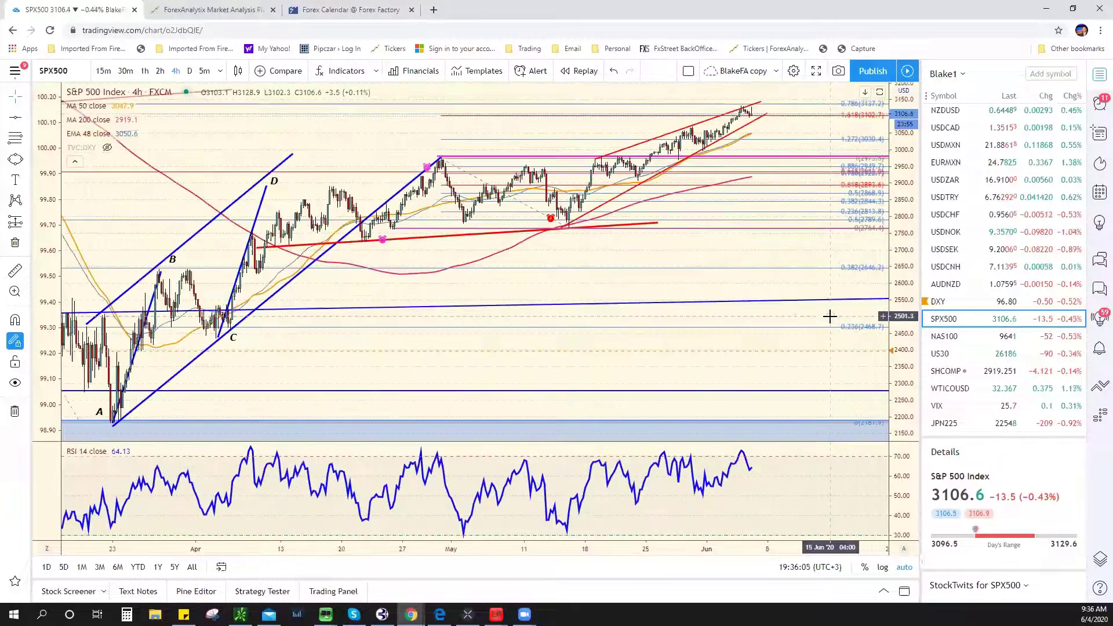
{"action": "scroll", "coordinate": [789, 302], "scroll_direction": "up", "scroll_amount": 3}
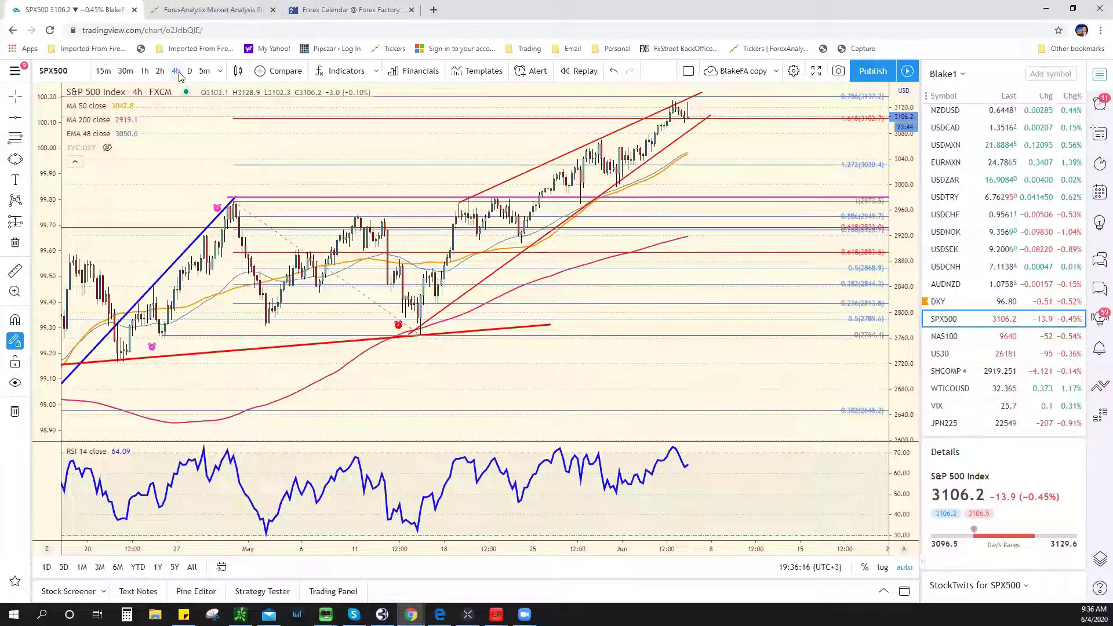
{"action": "left_click", "coordinate": [145, 71]}
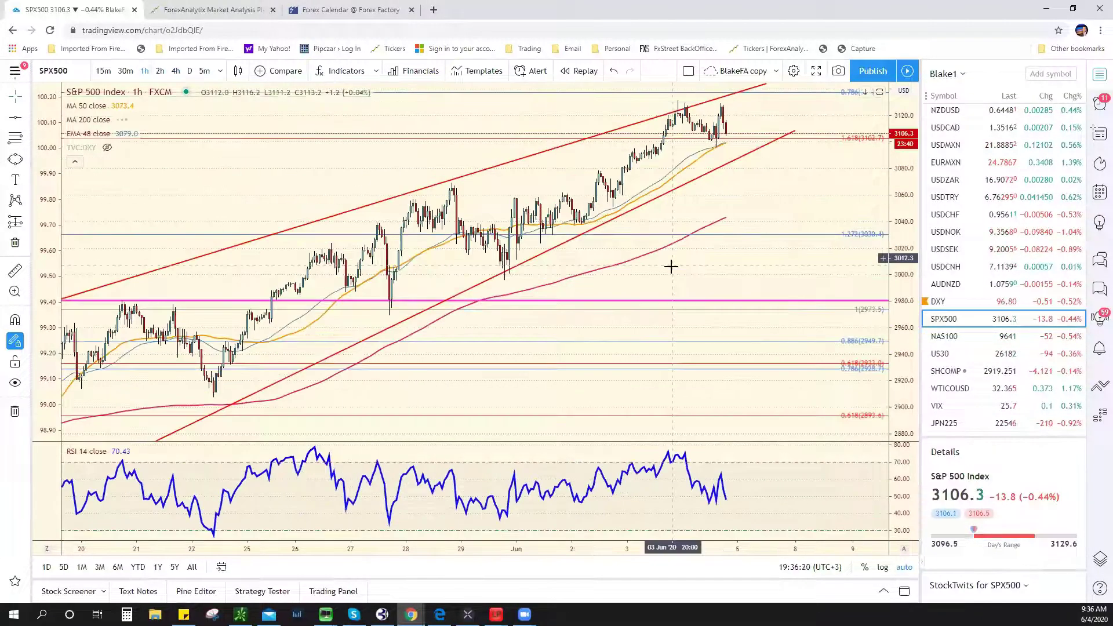
{"action": "scroll", "coordinate": [363, 367], "scroll_direction": "down", "scroll_amount": 3}
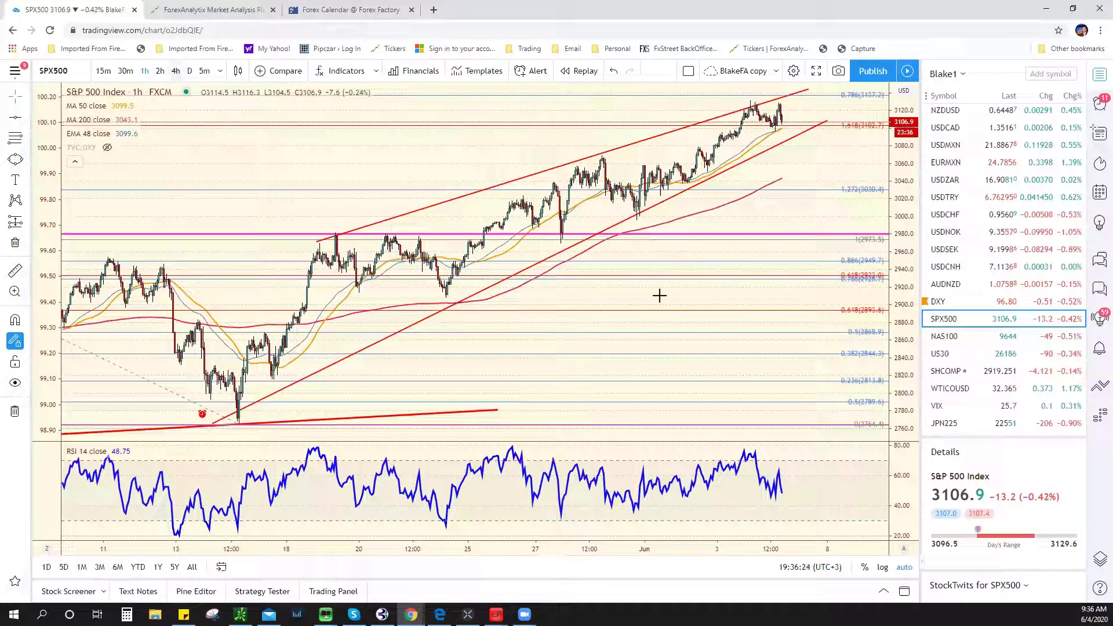
{"action": "type", "text": "4h"}
{"action": "key", "text": "Return"}
{"action": "scroll", "coordinate": [367, 299], "scroll_direction": "up", "scroll_amount": 4}
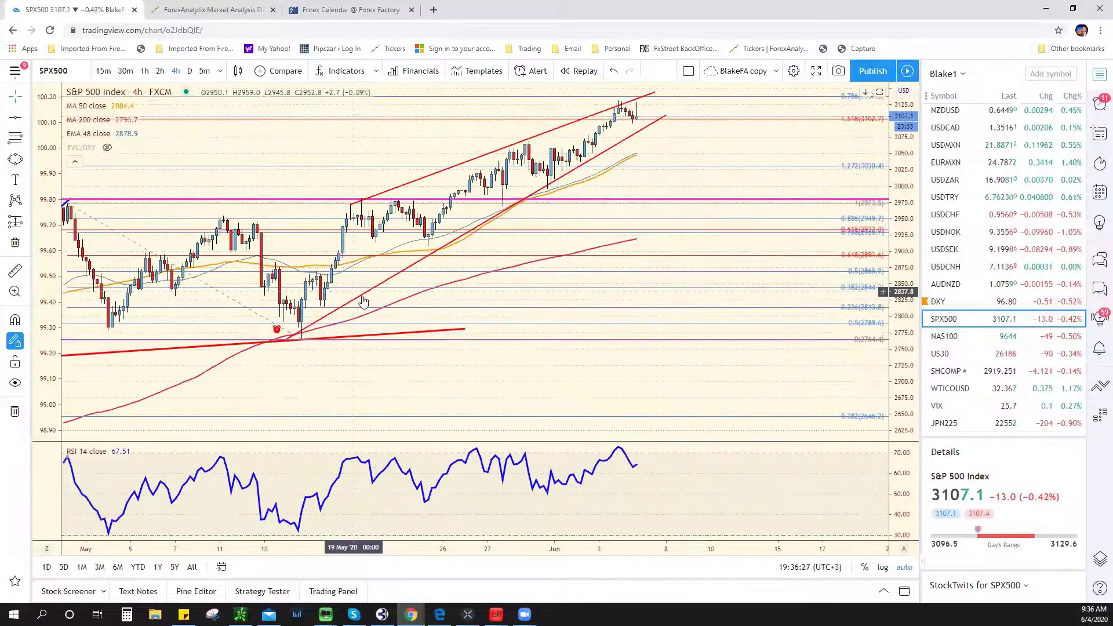
Step: Nudge the lower red trend line right and raise its right endpoint to steepen it
{"action": "left_click", "coordinate": [376, 296]}
{"action": "left_click_drag", "start_coordinate": [377, 296], "coordinate": [381, 296]}
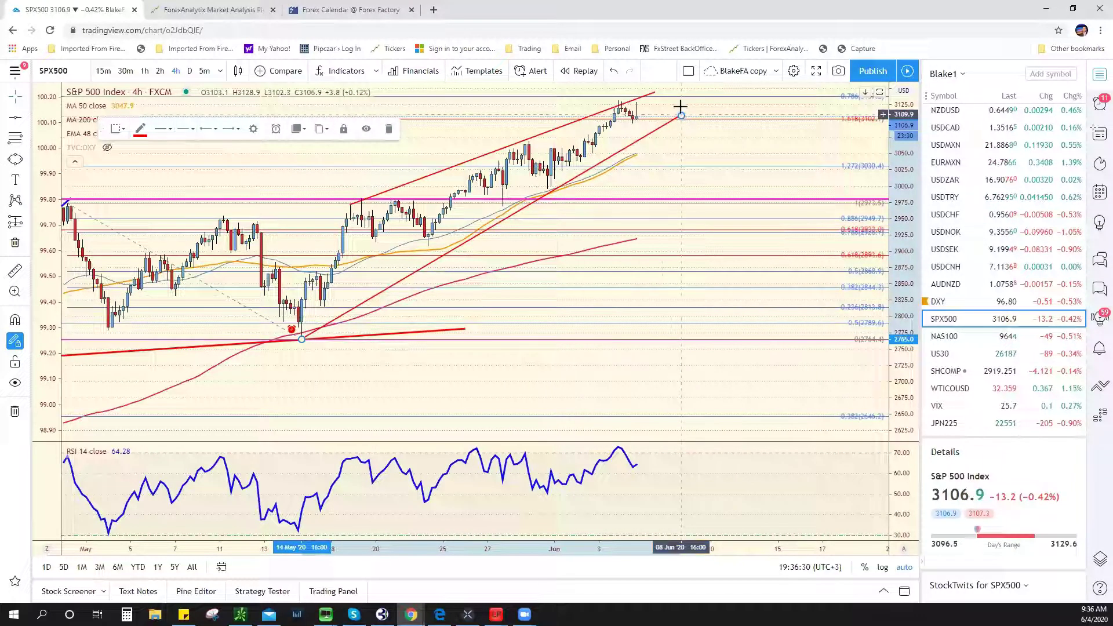
{"action": "left_click_drag", "start_coordinate": [680, 106], "coordinate": [680, 107]}
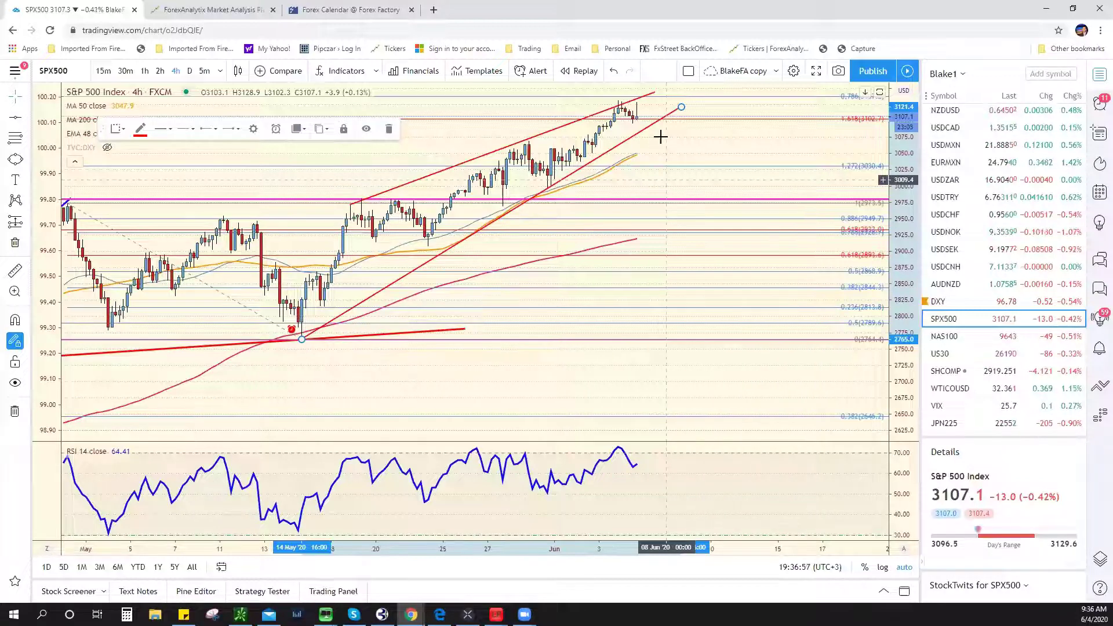
{"action": "scroll", "coordinate": [702, 438], "scroll_direction": "down", "scroll_amount": 3}
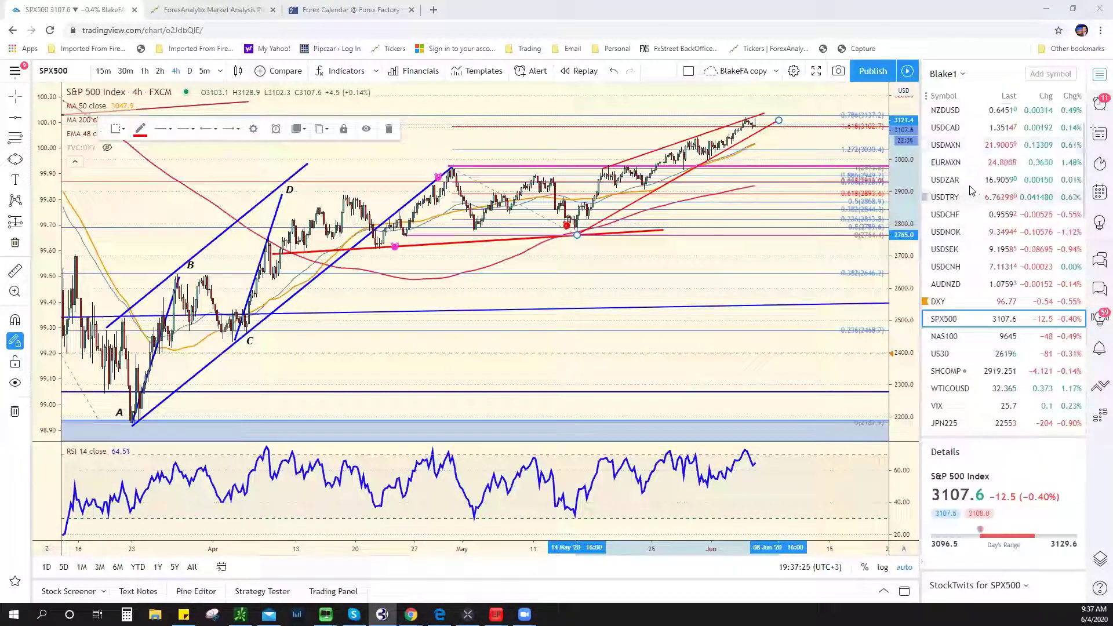
{"action": "scroll", "coordinate": [974, 145], "scroll_direction": "up", "scroll_amount": 1}
Step: Glance at AUDUSD, then open the USDMXN 4-hour chart and adjust its zoom
{"action": "key", "text": "Up"}
{"action": "key", "text": "Up"}
{"action": "key", "text": "Up"}
{"action": "key", "text": "Up"}
{"action": "key", "text": "Up"}
{"action": "key", "text": "Up"}
{"action": "key", "text": "Up"}
{"action": "key", "text": "Up"}
{"action": "key", "text": "Up"}
{"action": "key", "text": "Up"}
{"action": "key", "text": "Up"}
{"action": "key", "text": "Up"}
{"action": "key", "text": "Up"}
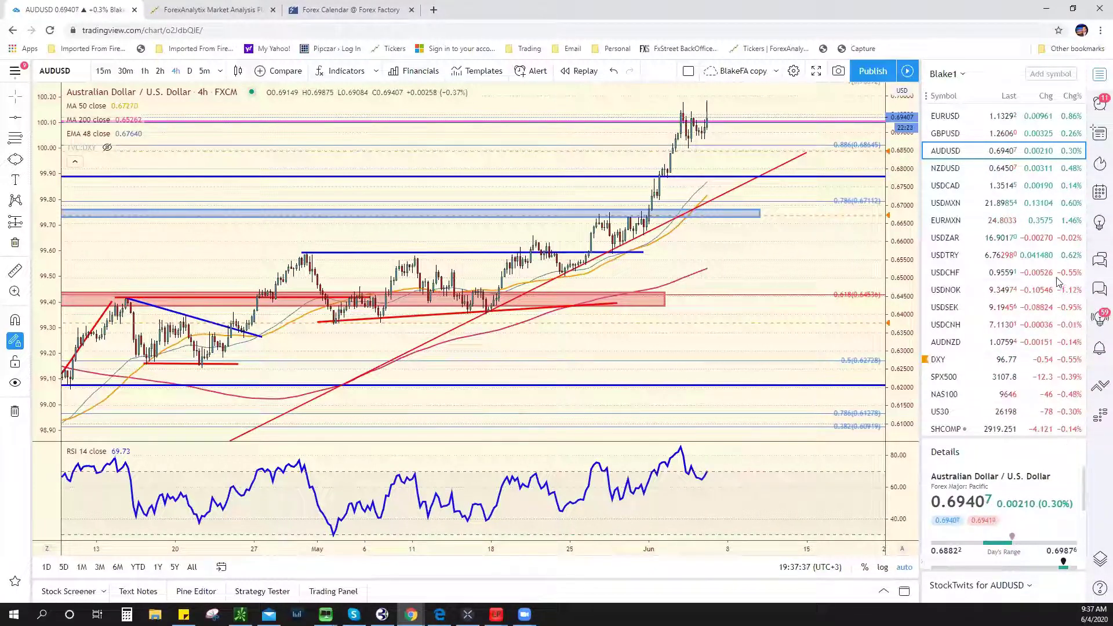
{"action": "left_click", "coordinate": [985, 203]}
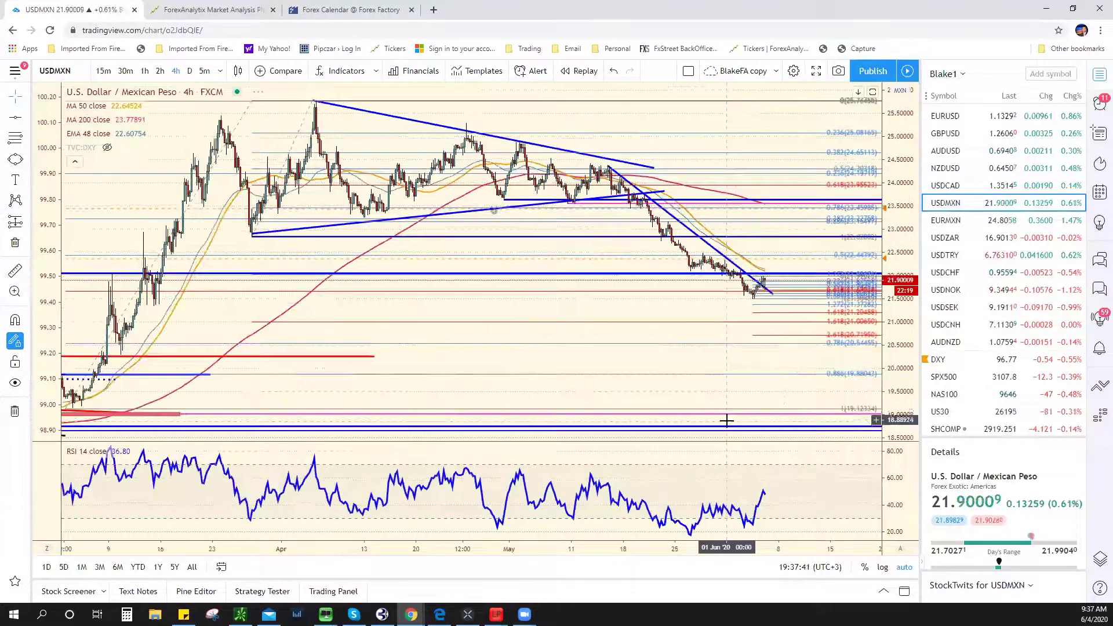
{"action": "scroll", "coordinate": [710, 380], "scroll_direction": "up", "scroll_amount": 2}
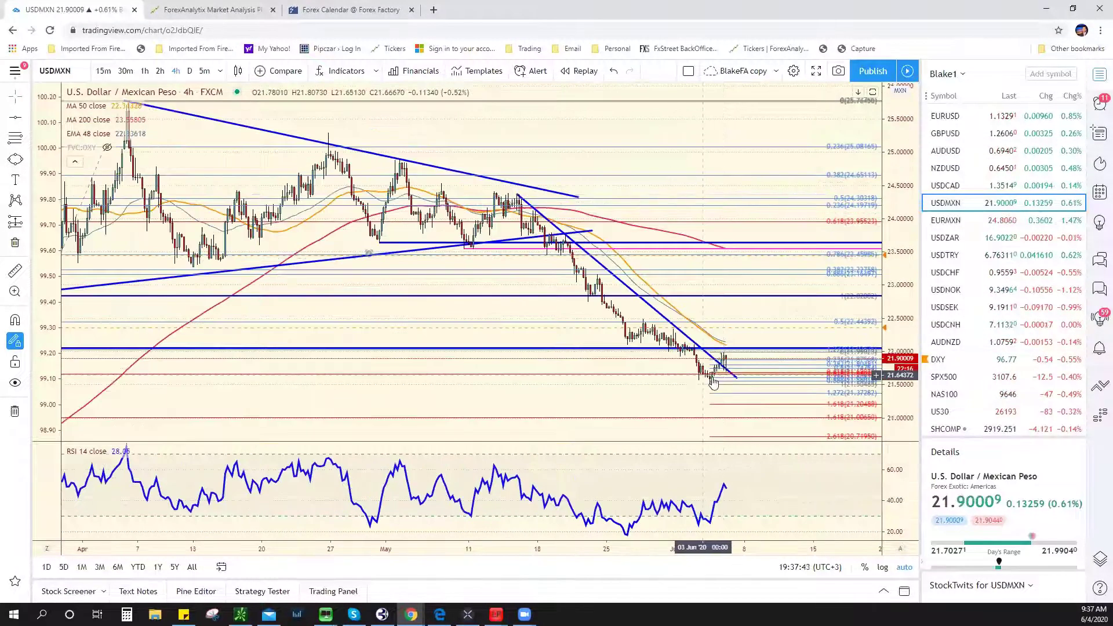
{"action": "scroll", "coordinate": [719, 383], "scroll_direction": "up", "scroll_amount": 2}
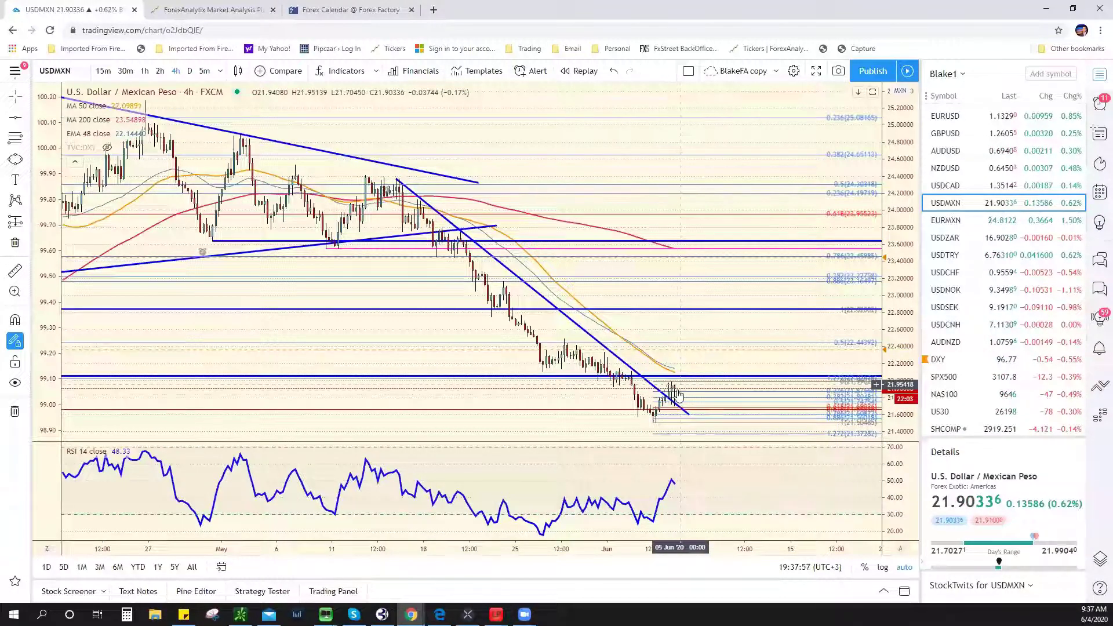
{"action": "scroll", "coordinate": [686, 380], "scroll_direction": "down", "scroll_amount": 1}
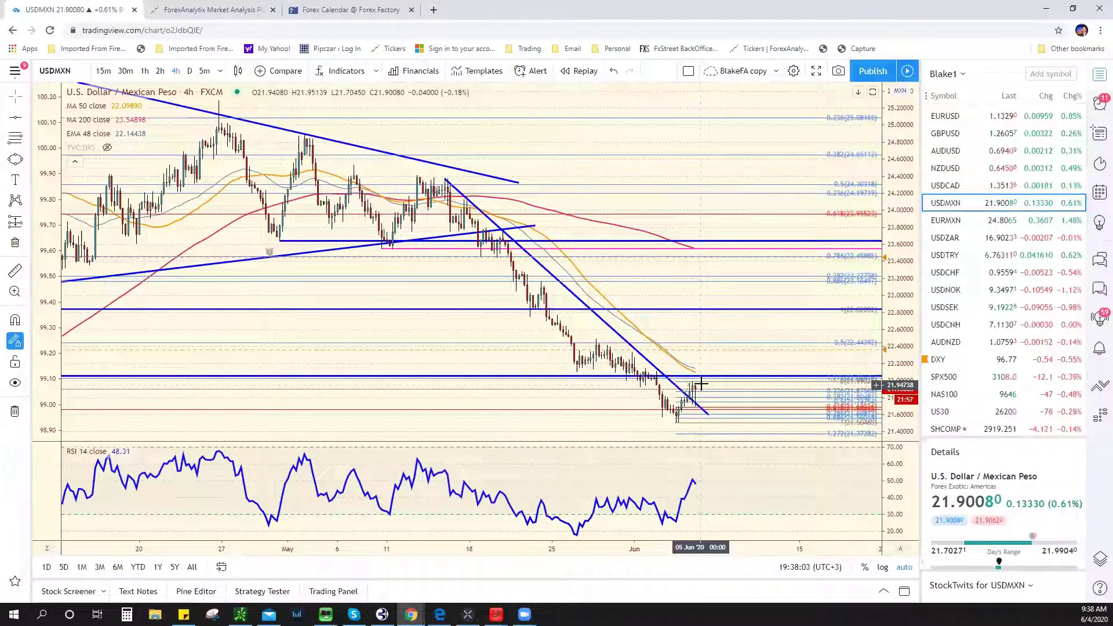
{"action": "scroll", "coordinate": [1007, 305], "scroll_direction": "down", "scroll_amount": 10}
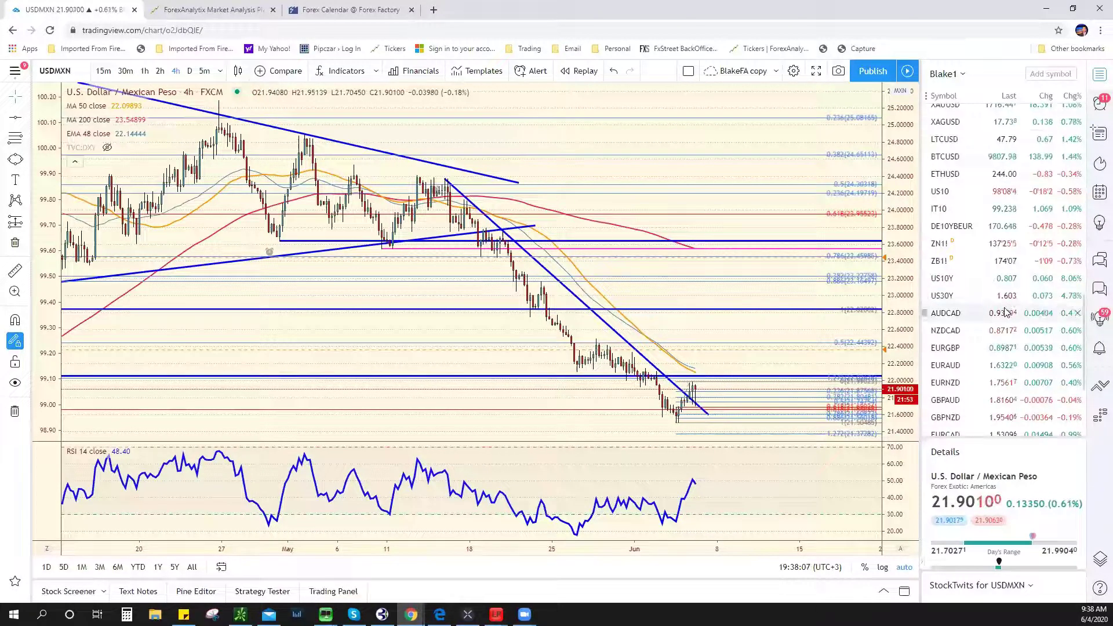
Step: Review AUDCAD on 1-hour bars zoomed out, then bring up EURAUD from the watchlist
{"action": "left_click", "coordinate": [1004, 313]}
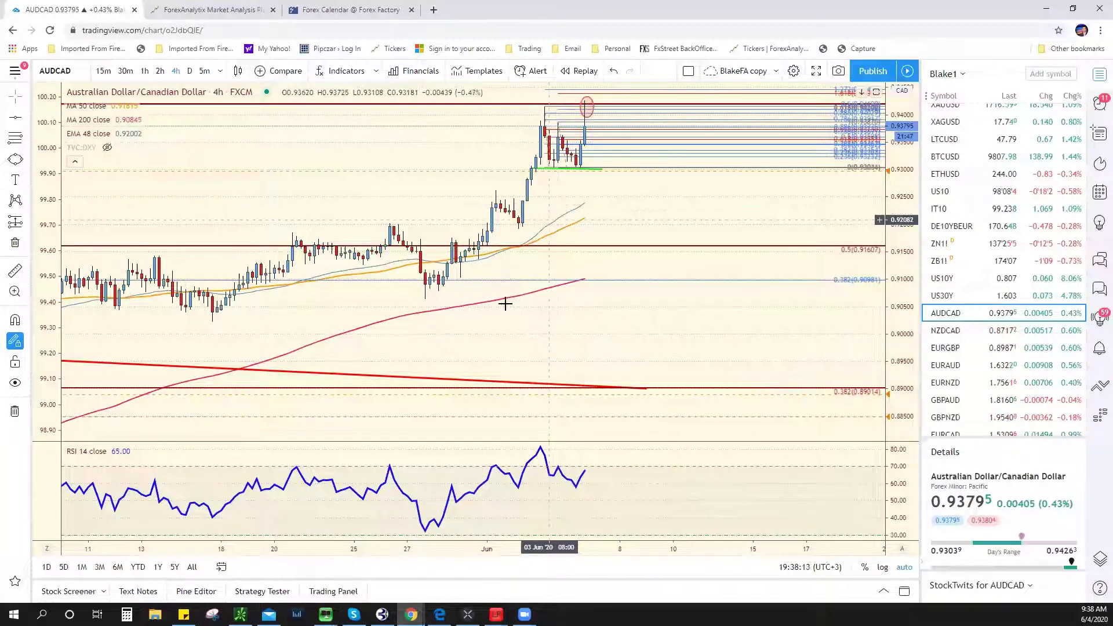
{"action": "left_click", "coordinate": [144, 70]}
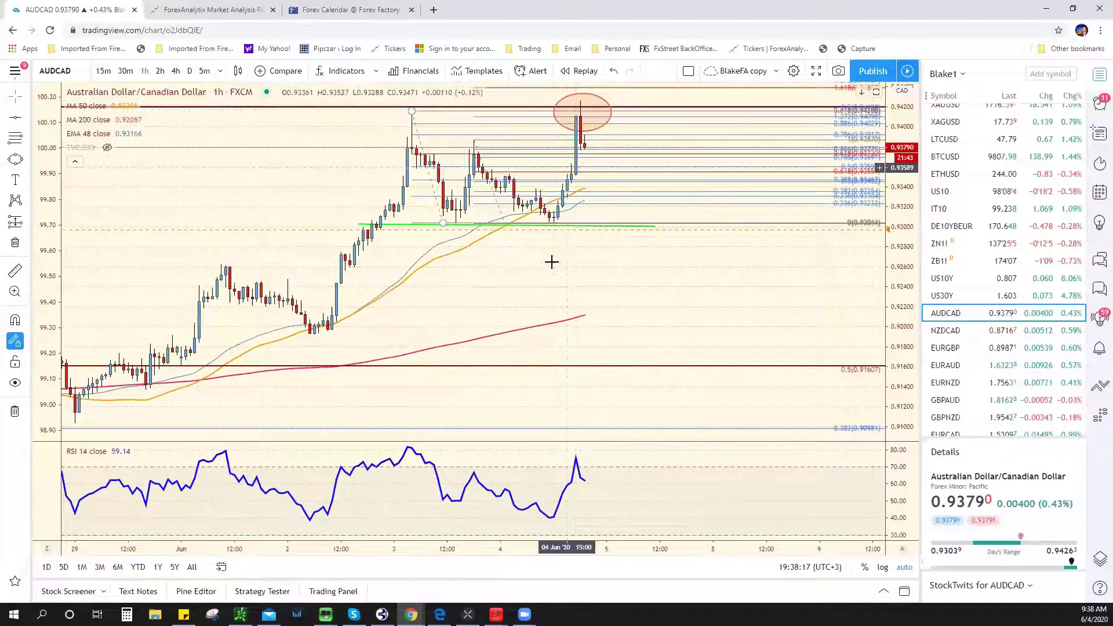
{"action": "scroll", "coordinate": [576, 189], "scroll_direction": "down", "scroll_amount": 2}
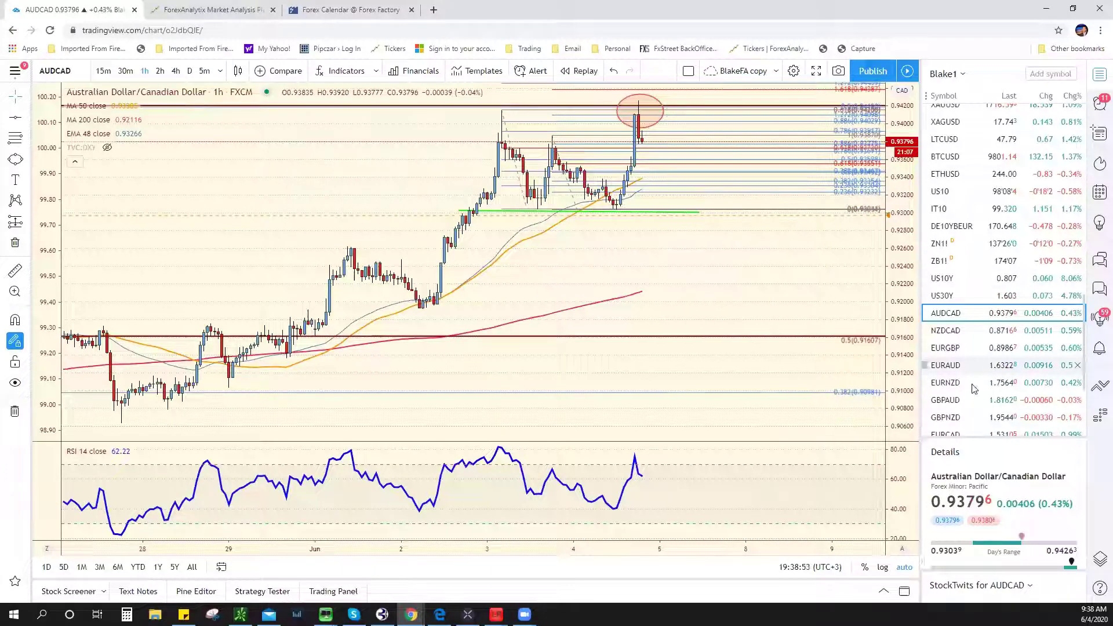
{"action": "left_click", "coordinate": [986, 367]}
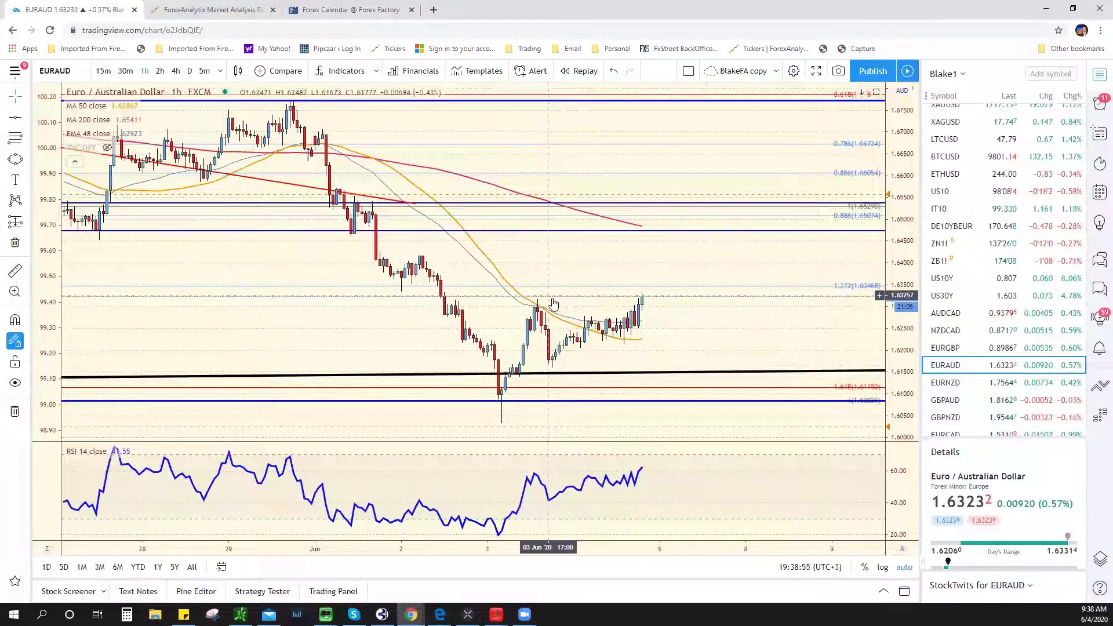
{"action": "scroll", "coordinate": [598, 290], "scroll_direction": "down", "scroll_amount": 2}
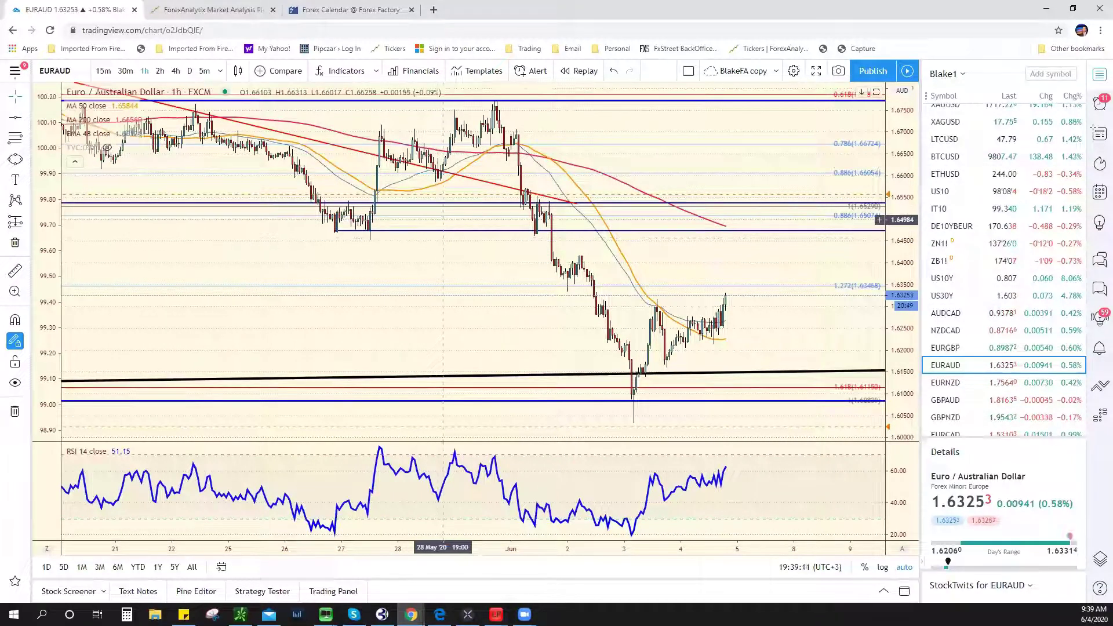
{"action": "scroll", "coordinate": [974, 214], "scroll_direction": "up", "scroll_amount": 10}
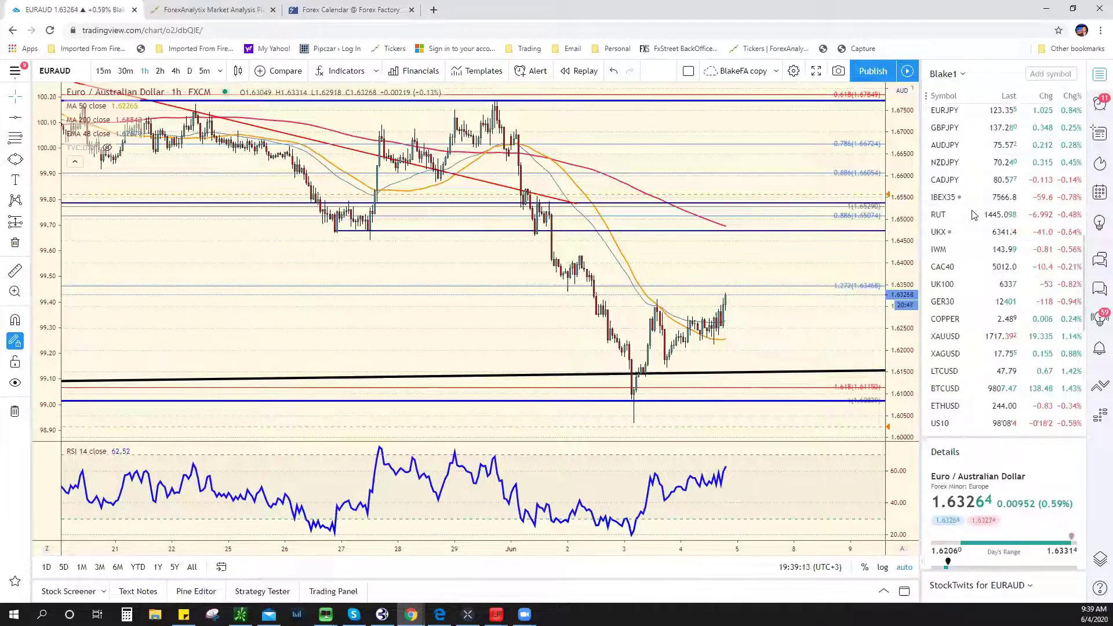
Step: Open NAS100 on the 1D timeframe and compress the price scale to show a wider range
{"action": "left_click", "coordinate": [959, 227]}
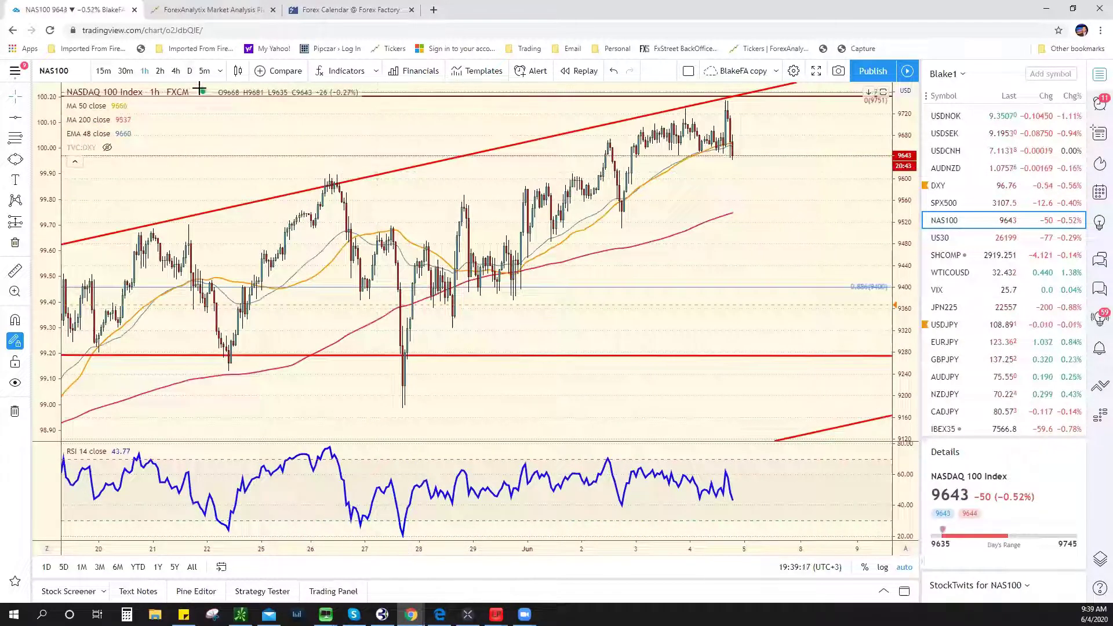
{"action": "type", "text": "1D"}
{"action": "key", "text": "Return"}
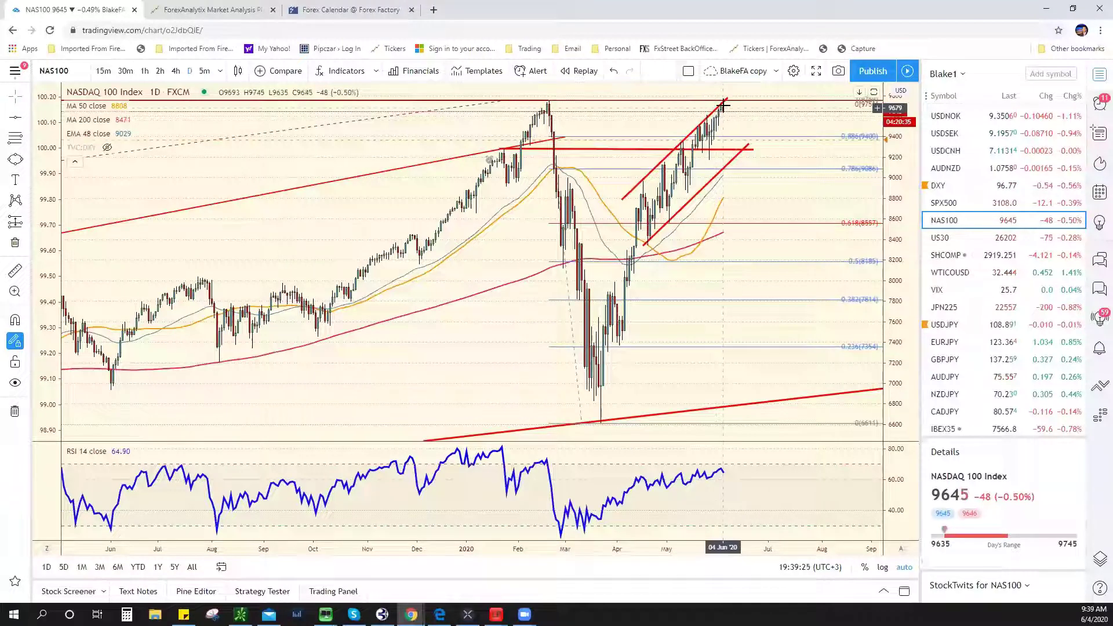
{"action": "scroll", "coordinate": [719, 122], "scroll_direction": "up", "scroll_amount": 3}
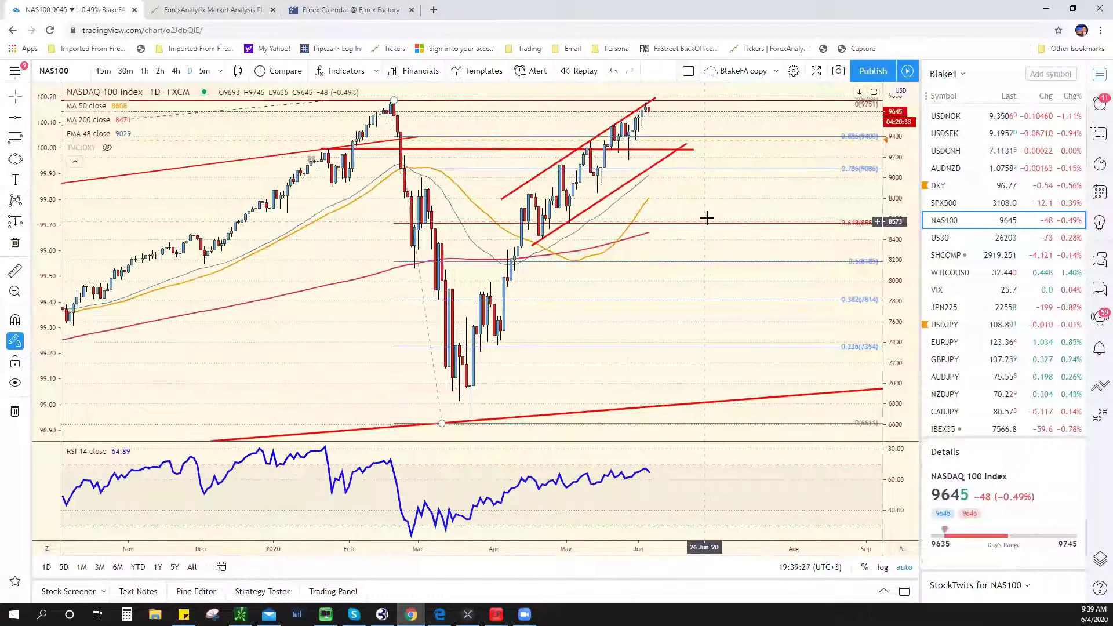
{"action": "scroll", "coordinate": [707, 217], "scroll_direction": "down", "scroll_amount": 3}
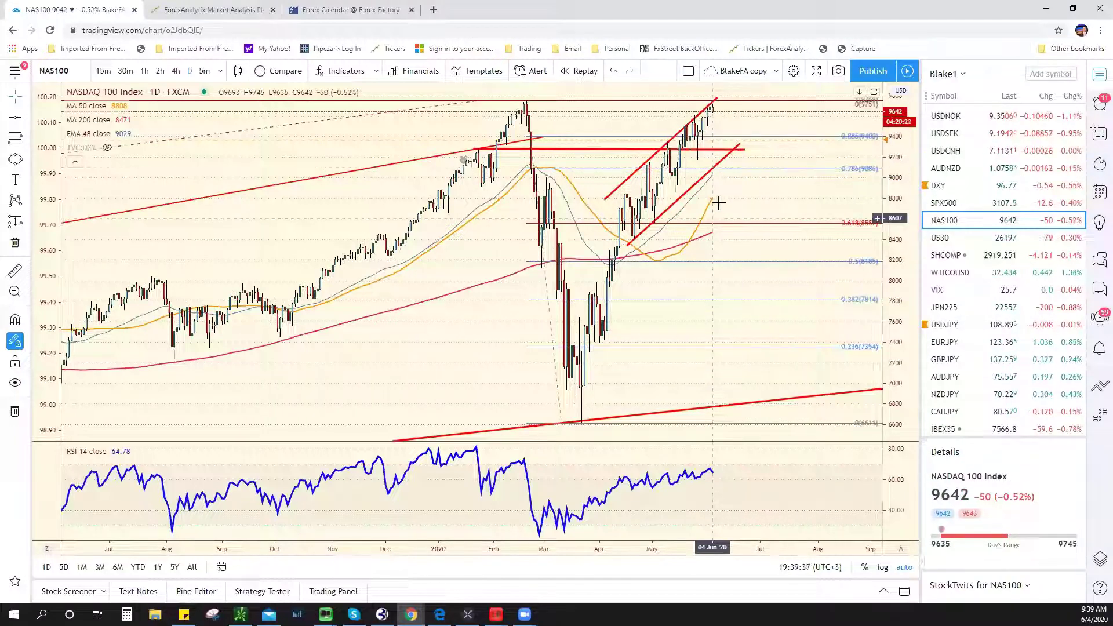
{"action": "scroll", "coordinate": [728, 229], "scroll_direction": "down", "scroll_amount": 2}
{"action": "scroll", "coordinate": [798, 197], "scroll_direction": "down", "scroll_amount": 3}
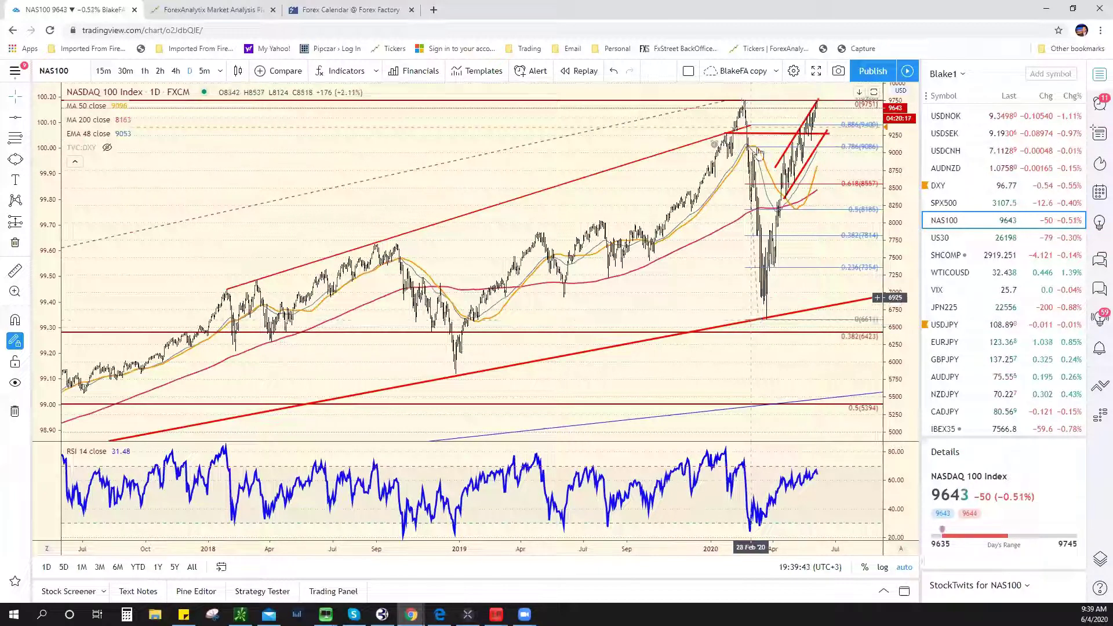
{"action": "left_click_drag", "start_coordinate": [901, 267], "coordinate": [894, 377]}
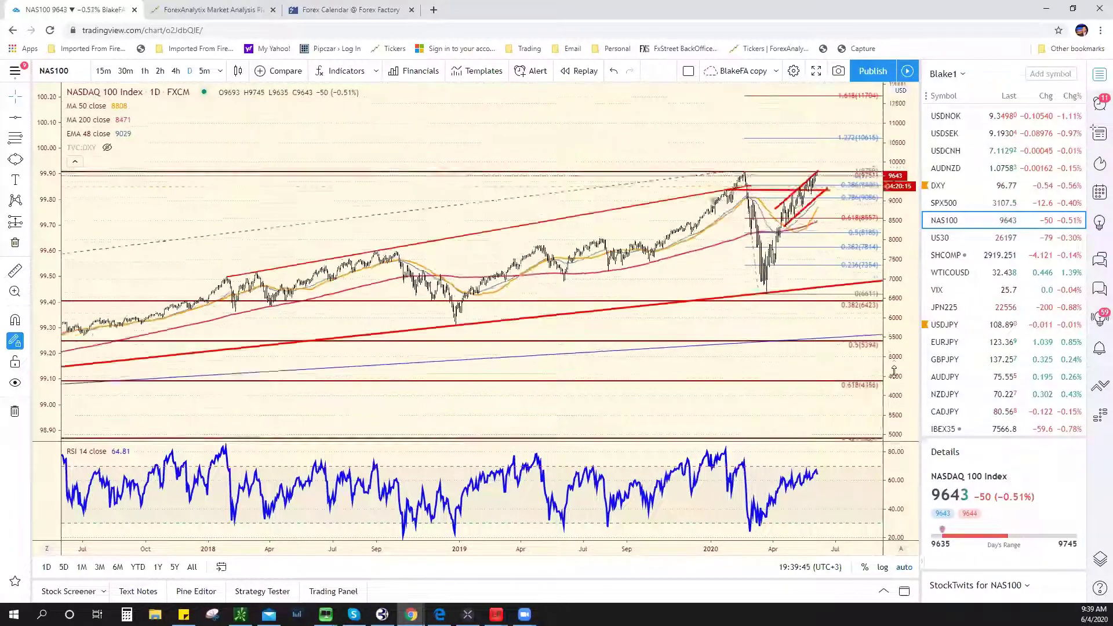
Step: Draw a line from the 2020 high to the March low and shift it down to project the drop
{"action": "left_click", "coordinate": [27, 117]}
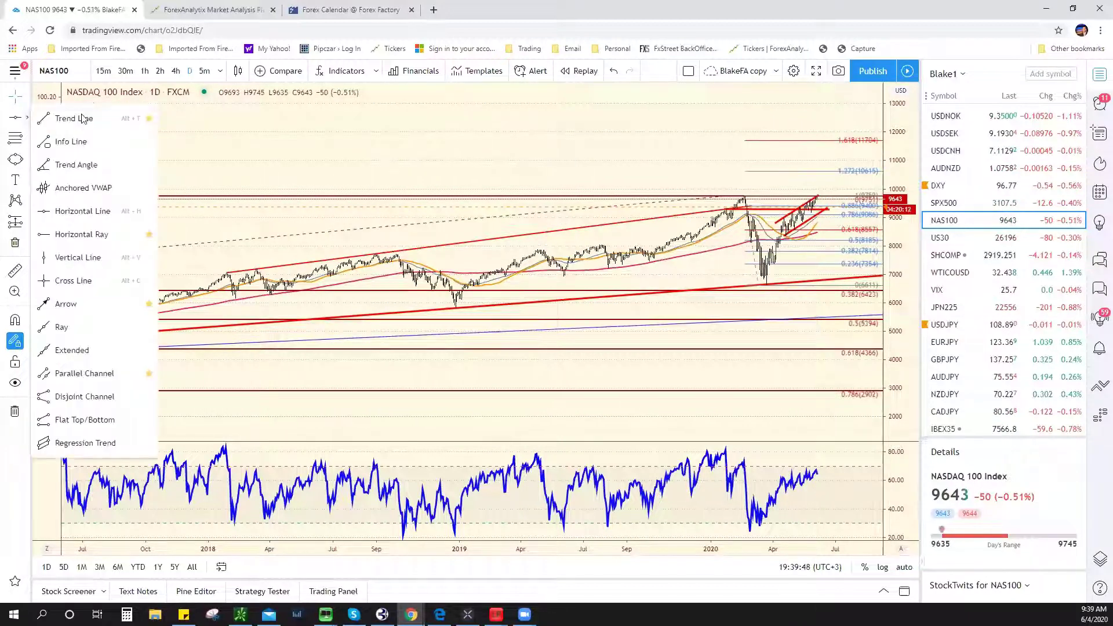
{"action": "left_click", "coordinate": [767, 198]}
{"action": "left_click", "coordinate": [767, 289]}
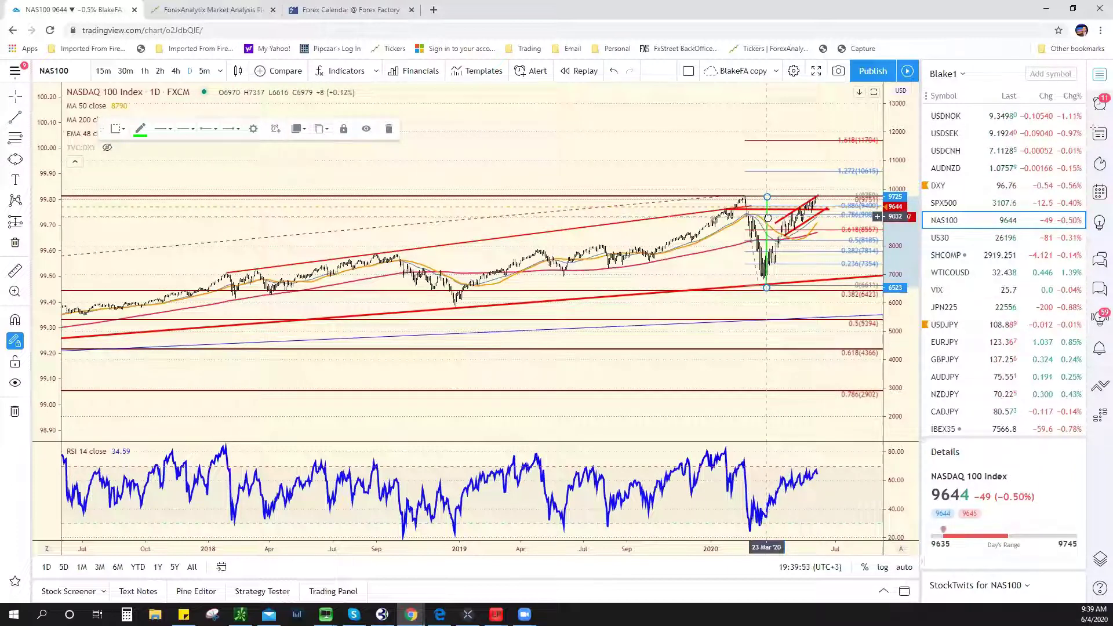
{"action": "left_click_drag", "start_coordinate": [767, 216], "coordinate": [786, 384]}
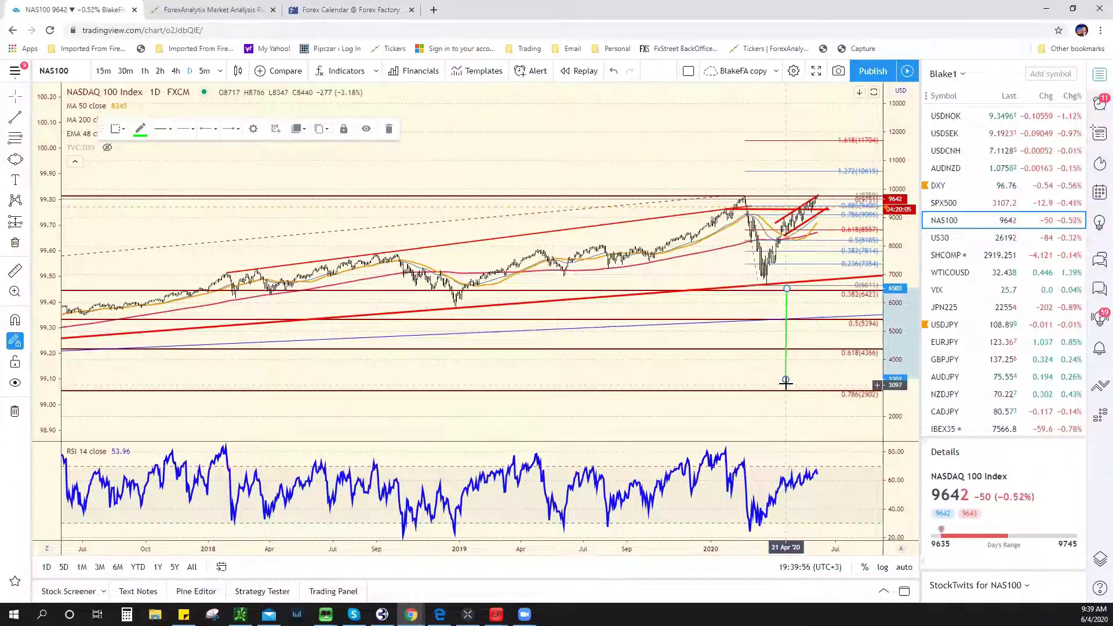
{"action": "scroll", "coordinate": [752, 381], "scroll_direction": "down", "scroll_amount": 4}
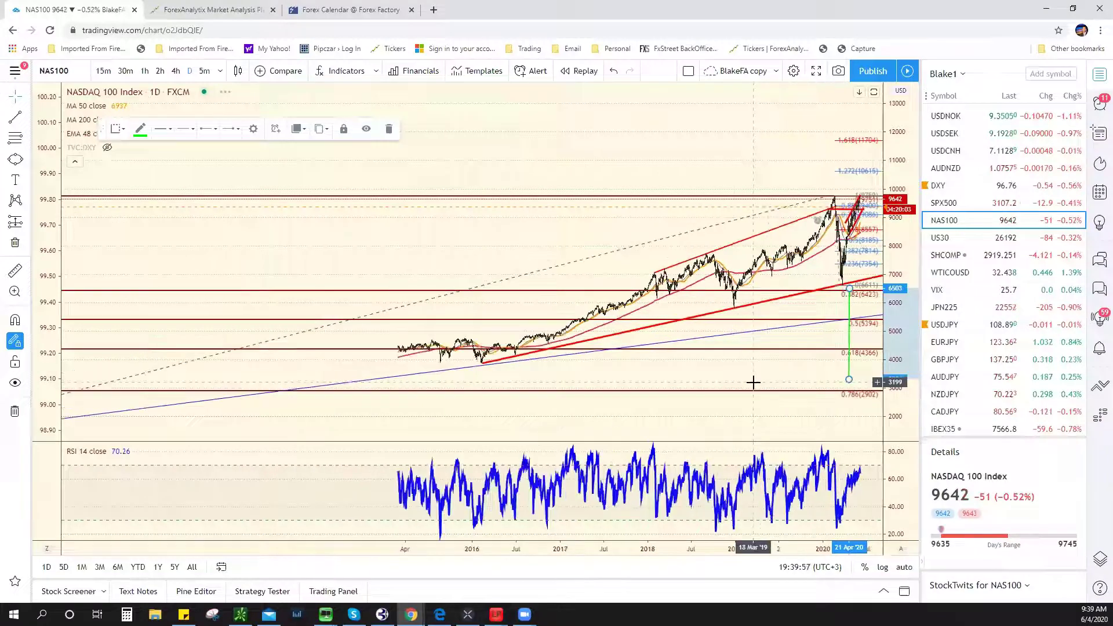
{"action": "scroll", "coordinate": [753, 381], "scroll_direction": "down", "scroll_amount": 5}
{"action": "scroll", "coordinate": [753, 382], "scroll_direction": "down", "scroll_amount": 1}
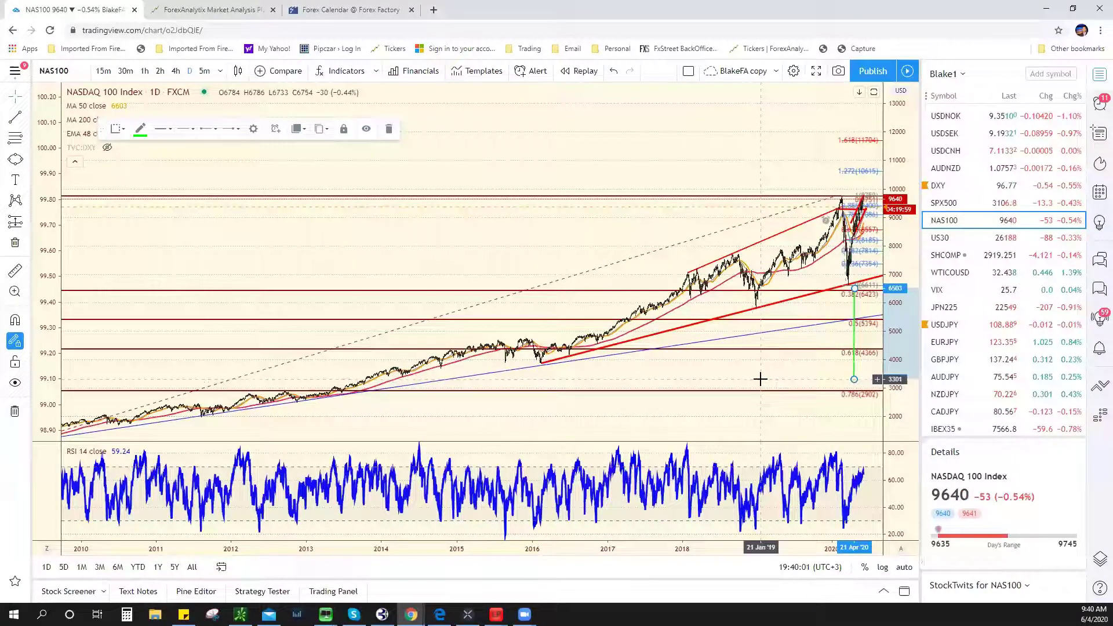
{"action": "left_click", "coordinate": [760, 378]}
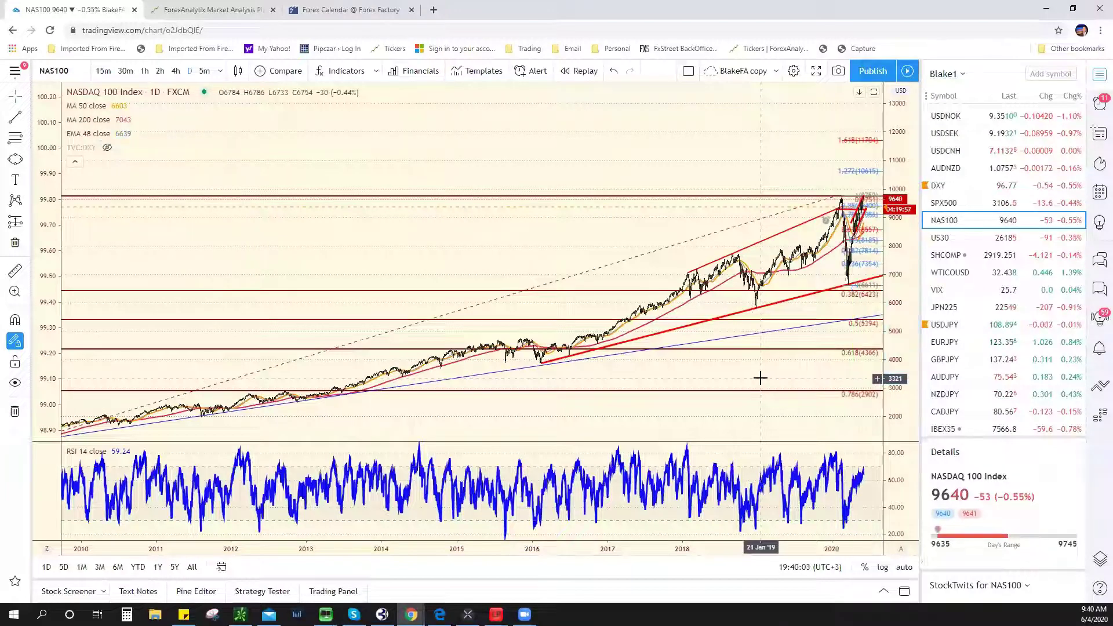
{"action": "scroll", "coordinate": [734, 377], "scroll_direction": "up", "scroll_amount": 2}
{"action": "scroll", "coordinate": [733, 377], "scroll_direction": "up", "scroll_amount": 3}
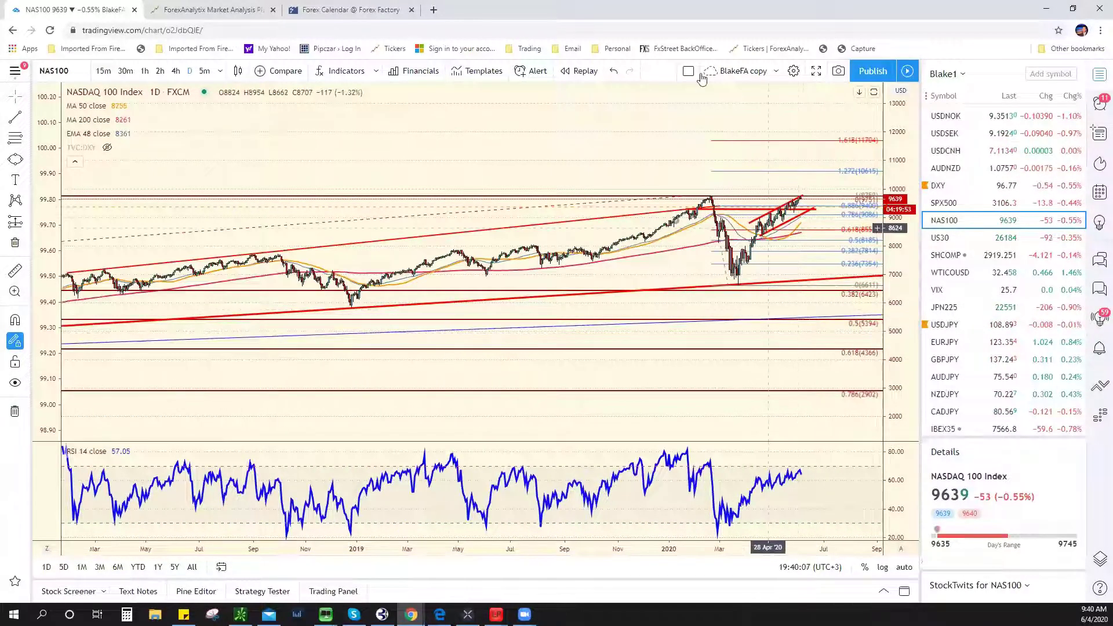
Step: Put the NASDAQ 100 chart on 4h candles and deselect the trend line
{"action": "left_click", "coordinate": [180, 70]}
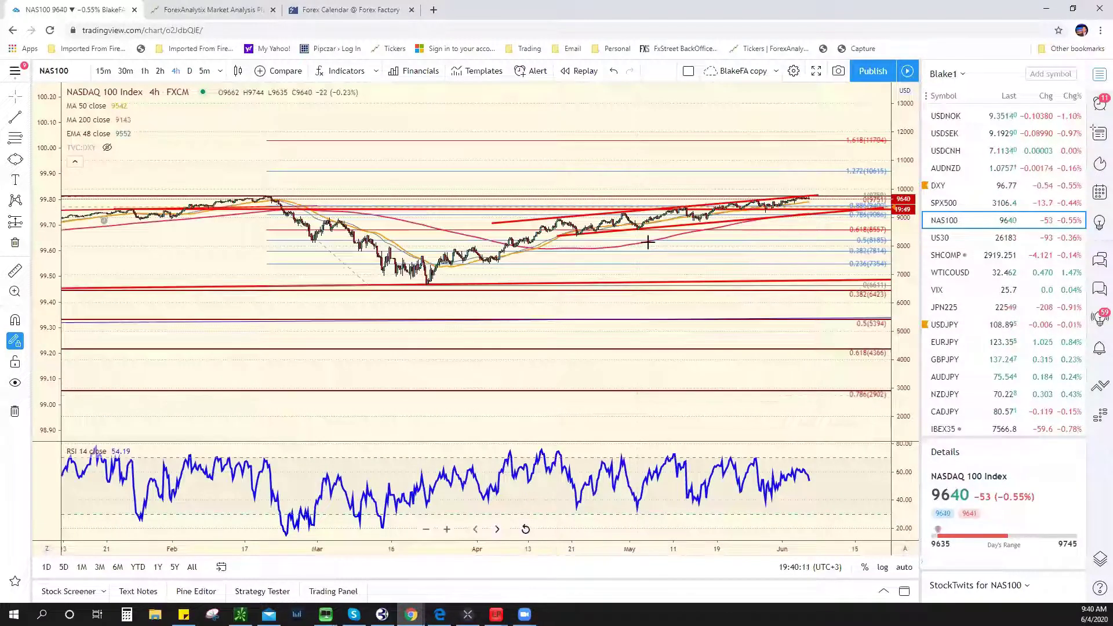
{"action": "scroll", "coordinate": [693, 232], "scroll_direction": "up", "scroll_amount": 3}
{"action": "scroll", "coordinate": [691, 232], "scroll_direction": "down", "scroll_amount": 4}
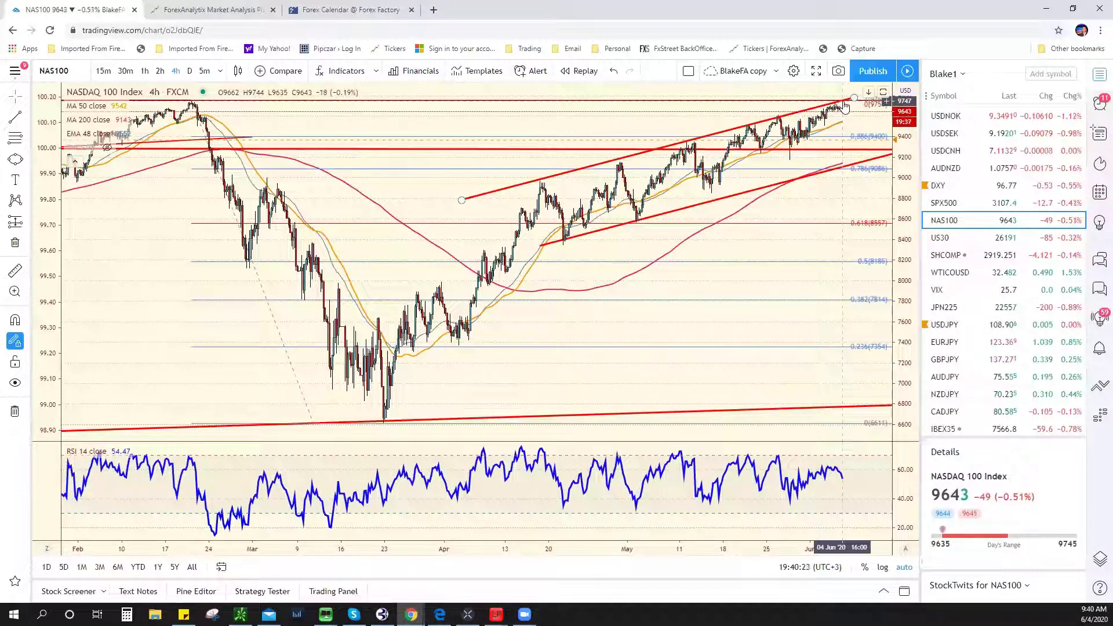
{"action": "left_click", "coordinate": [846, 113]}
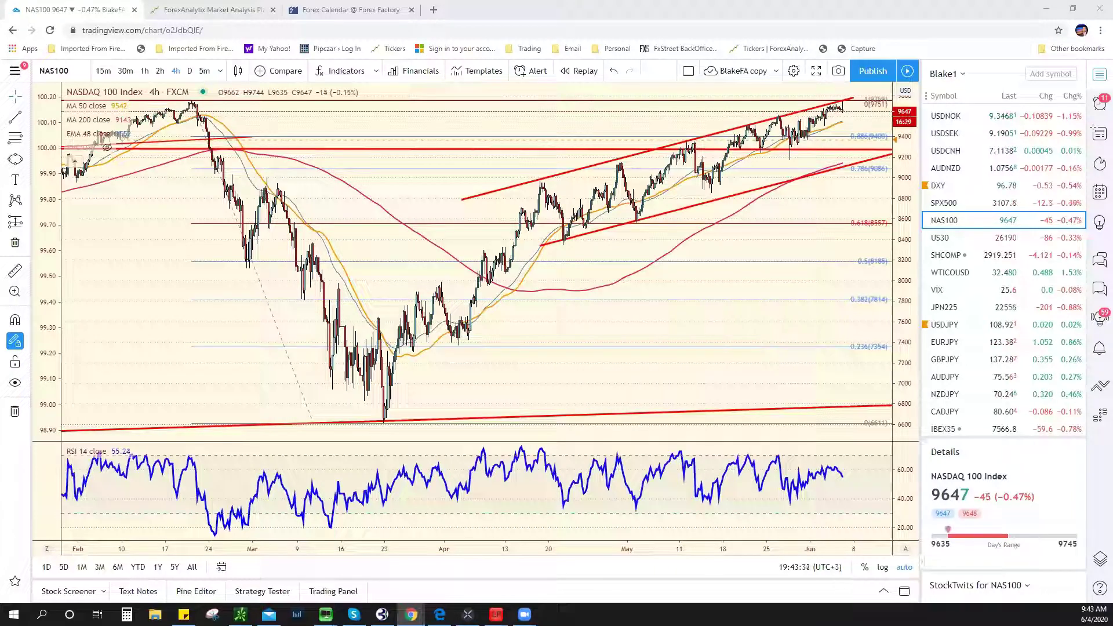
Step: Reopen the closed FT coronavirus tracker tab, scan its maps, and detach it into a separate window
{"action": "key", "text": "super+d"}
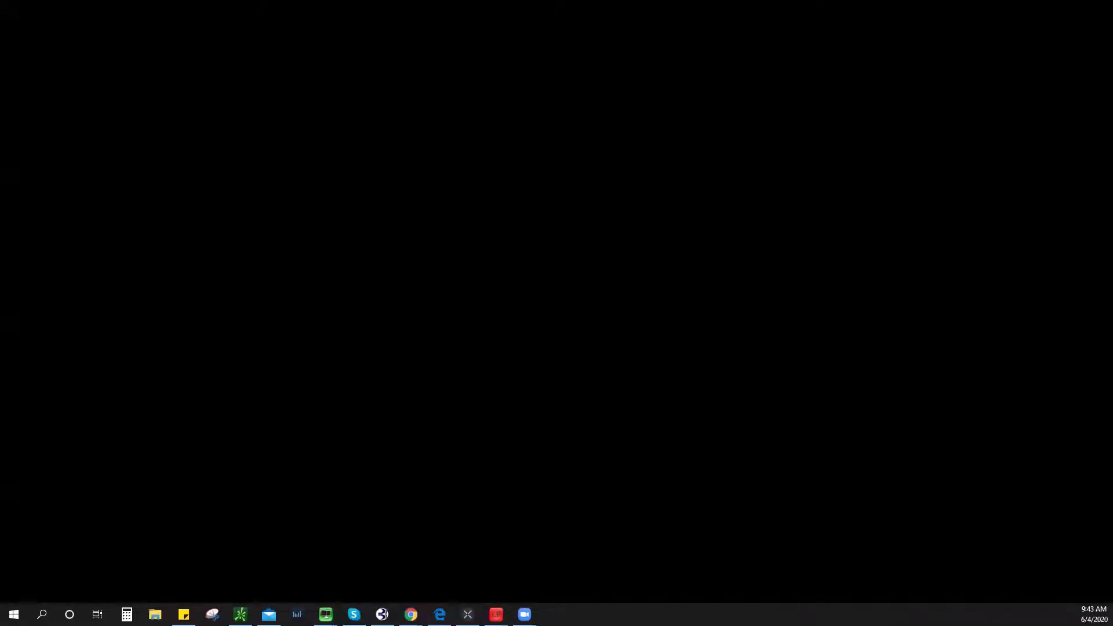
{"action": "key", "text": "super+d"}
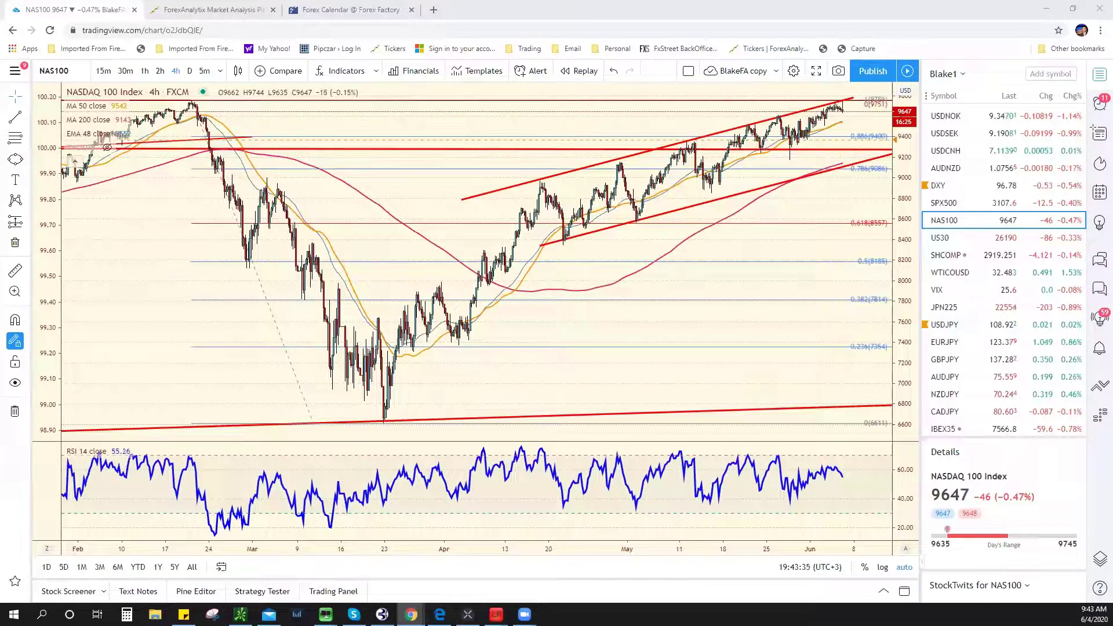
{"action": "key", "text": "ctrl+shift+t"}
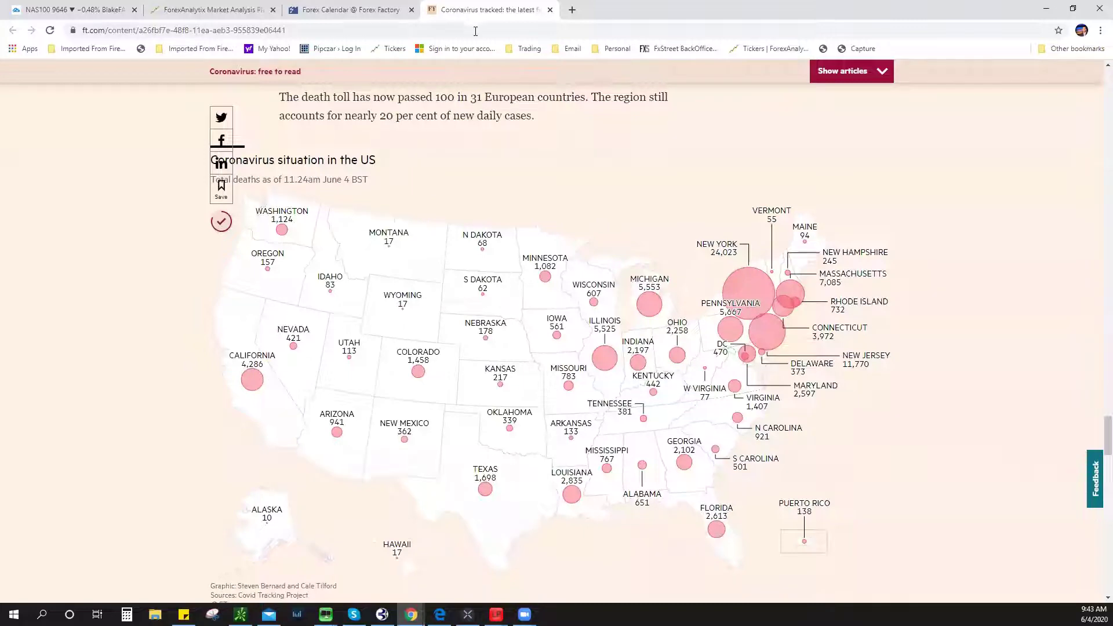
{"action": "scroll", "coordinate": [488, 290], "scroll_direction": "up", "scroll_amount": 8}
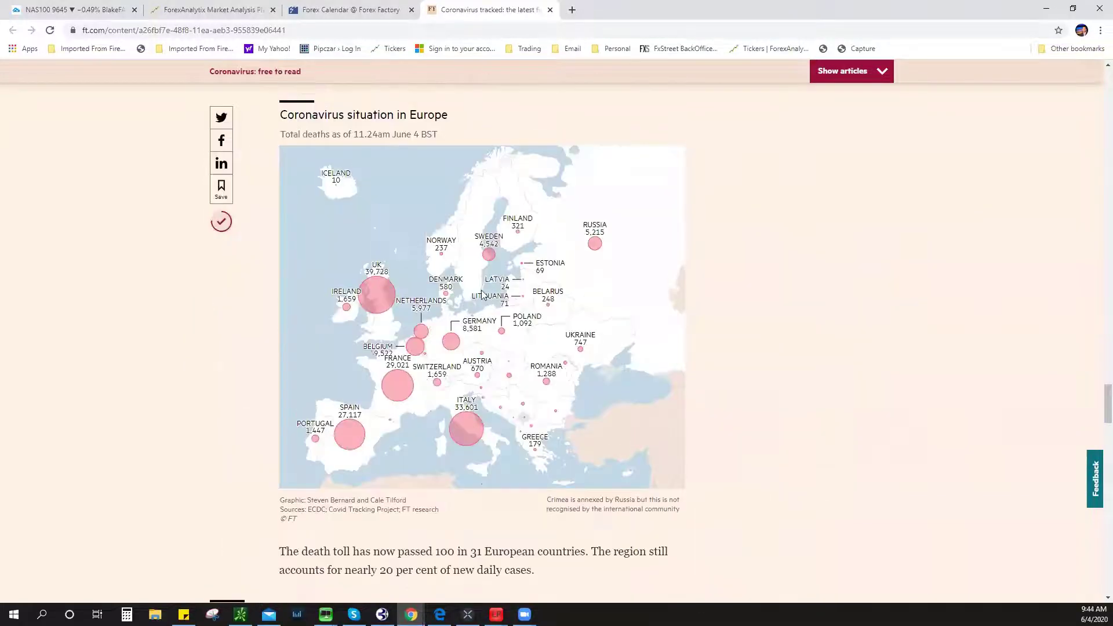
{"action": "scroll", "coordinate": [483, 296], "scroll_direction": "down", "scroll_amount": 8}
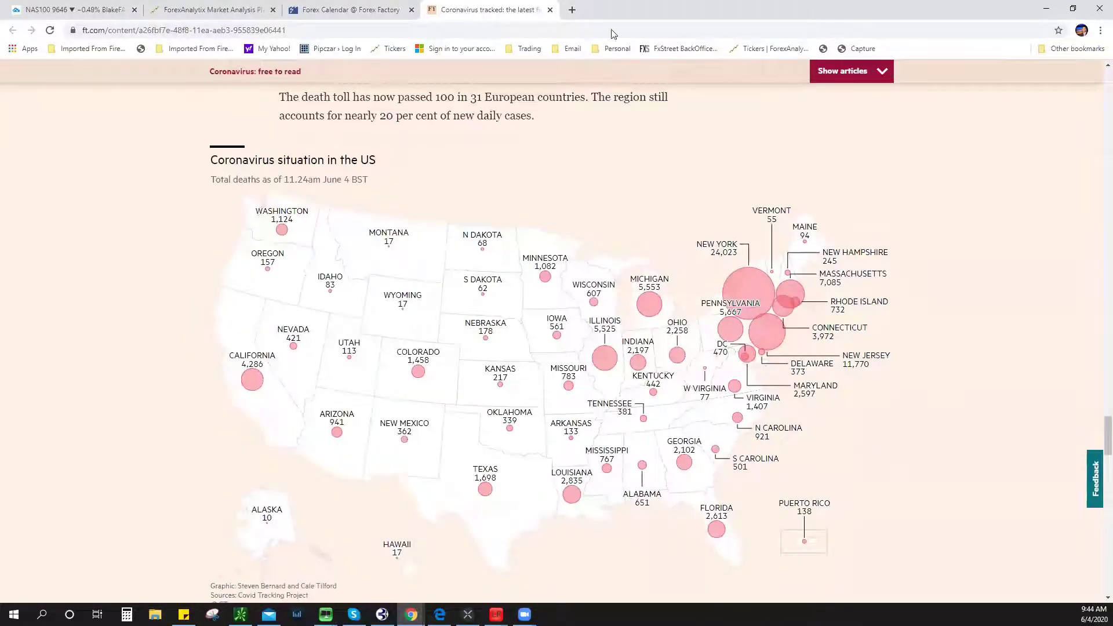
{"action": "left_click_drag", "start_coordinate": [487, 10], "coordinate": [1112, 12]}
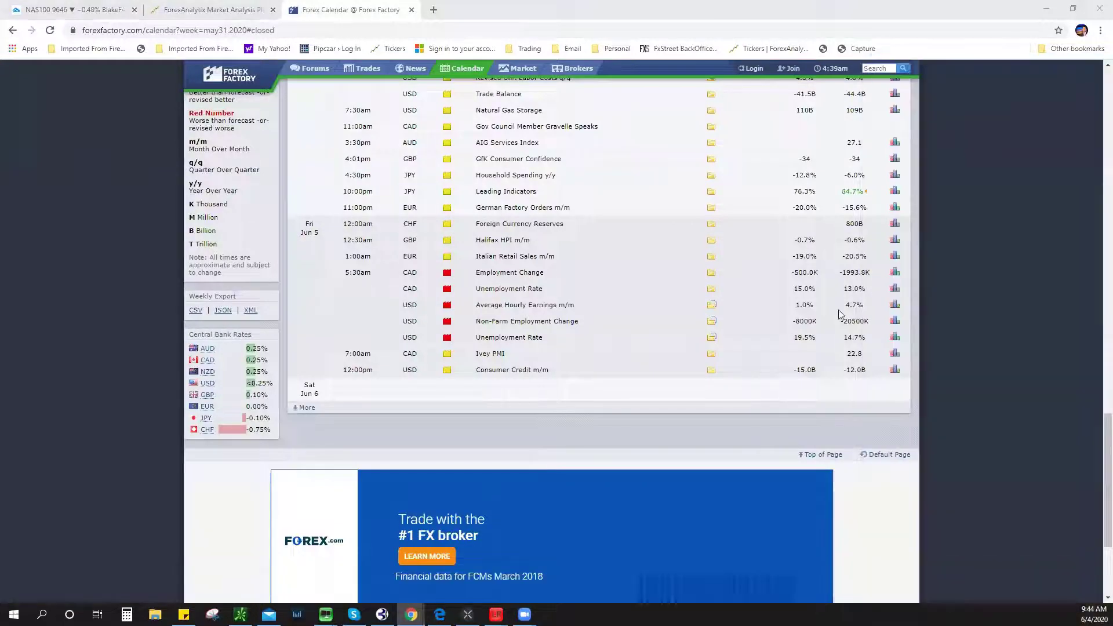
Step: Return to the NAS100 TradingView tab
{"action": "left_click", "coordinate": [69, 14]}
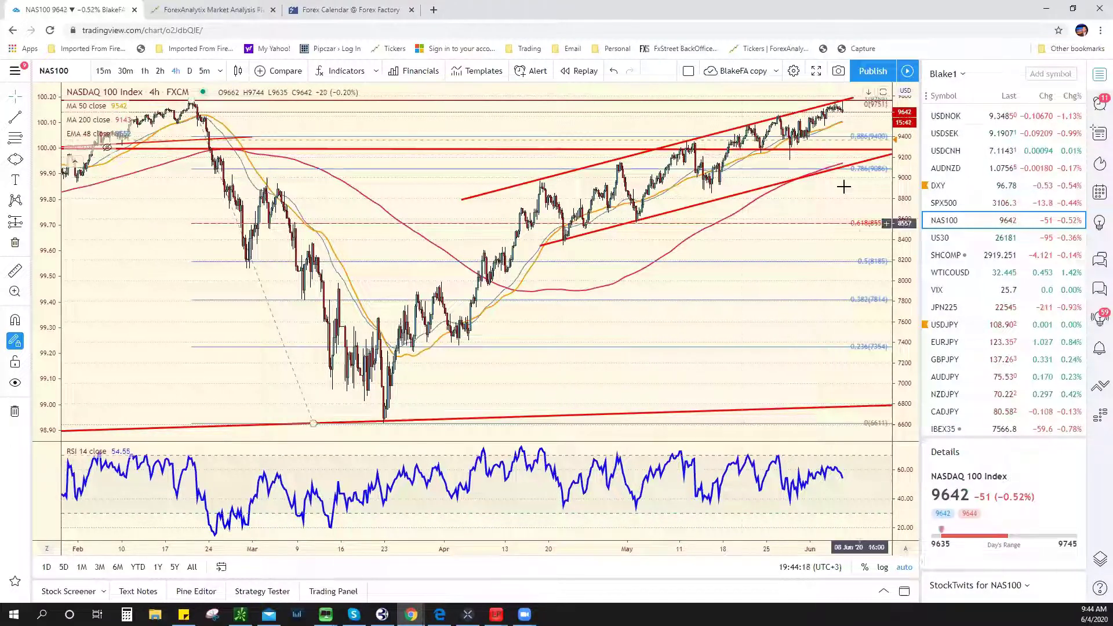
Step: Check the USDMXN chart, then open the XAUUSD gold spot chart
{"action": "scroll", "coordinate": [984, 218], "scroll_direction": "up", "scroll_amount": 3}
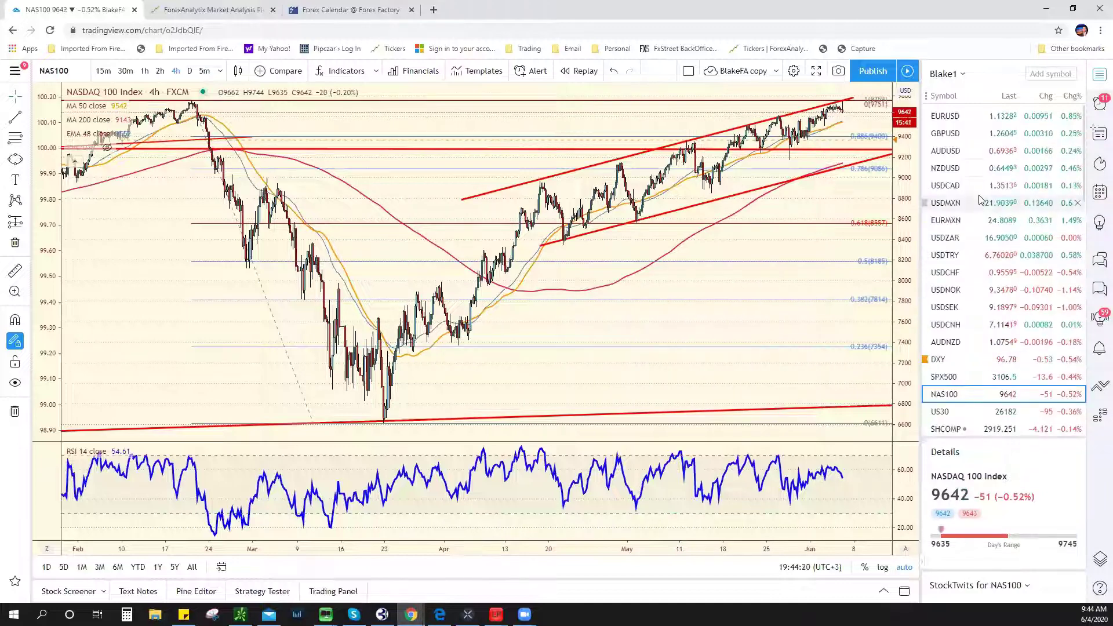
{"action": "left_click", "coordinate": [983, 204]}
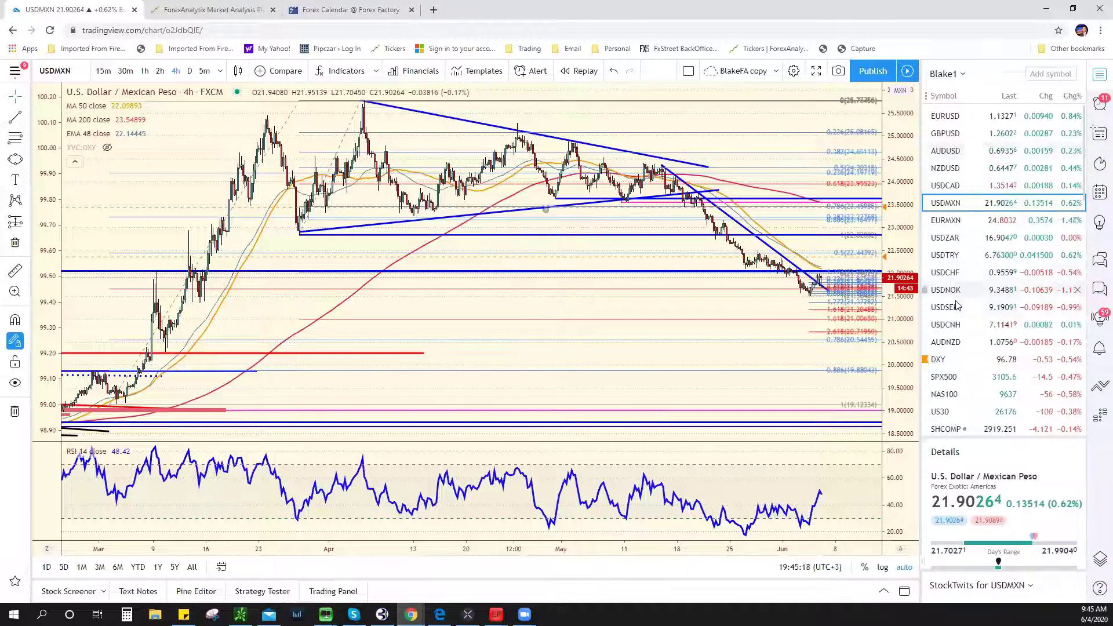
{"action": "scroll", "coordinate": [957, 306], "scroll_direction": "down", "scroll_amount": 5}
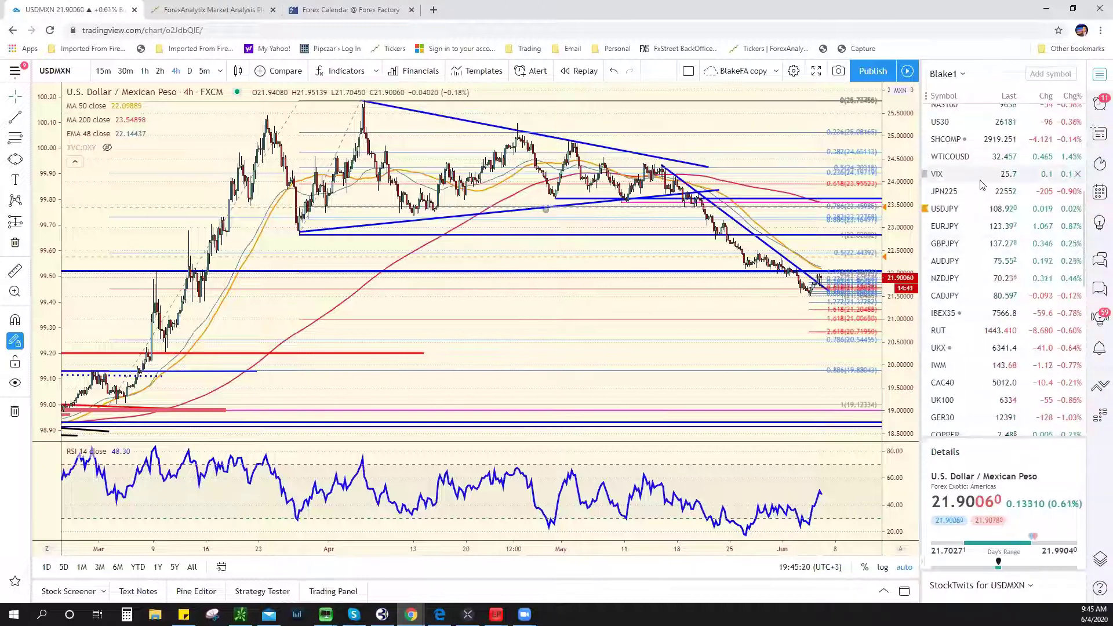
{"action": "scroll", "coordinate": [981, 184], "scroll_direction": "down", "scroll_amount": 3}
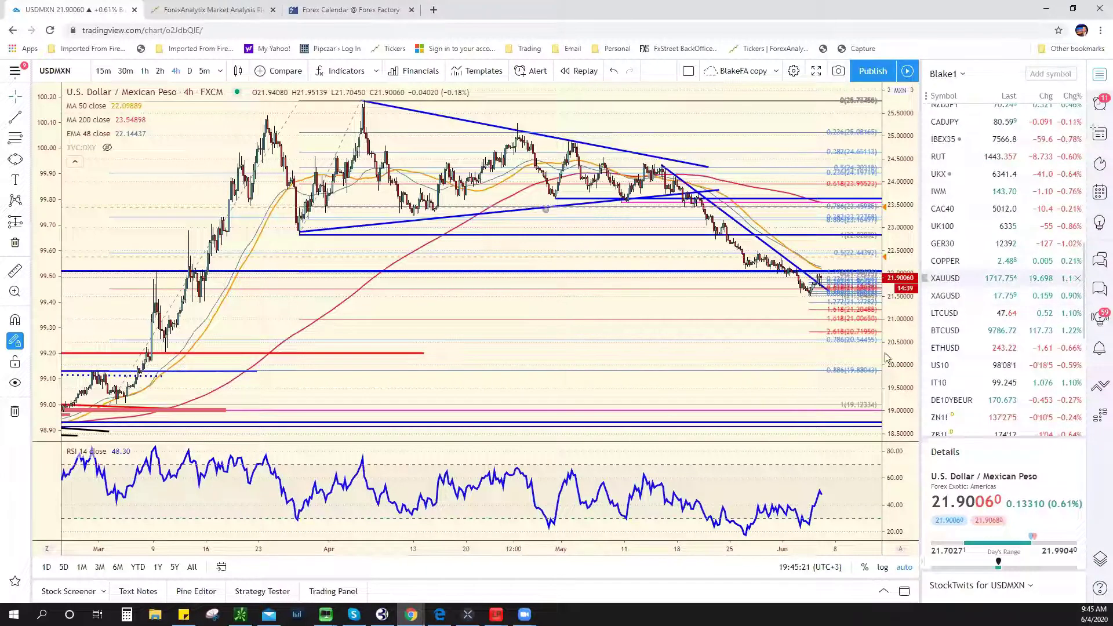
{"action": "left_click", "coordinate": [945, 278]}
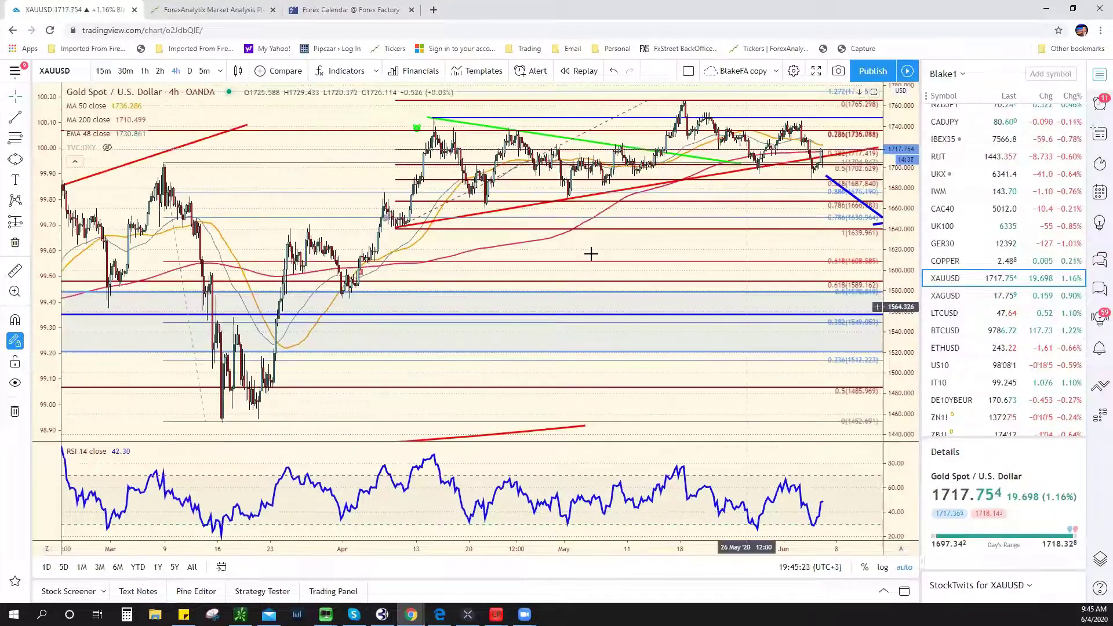
Step: Delete the blue diagonal trend line and extend the green trend line further right
{"action": "scroll", "coordinate": [632, 278], "scroll_direction": "up", "scroll_amount": 5}
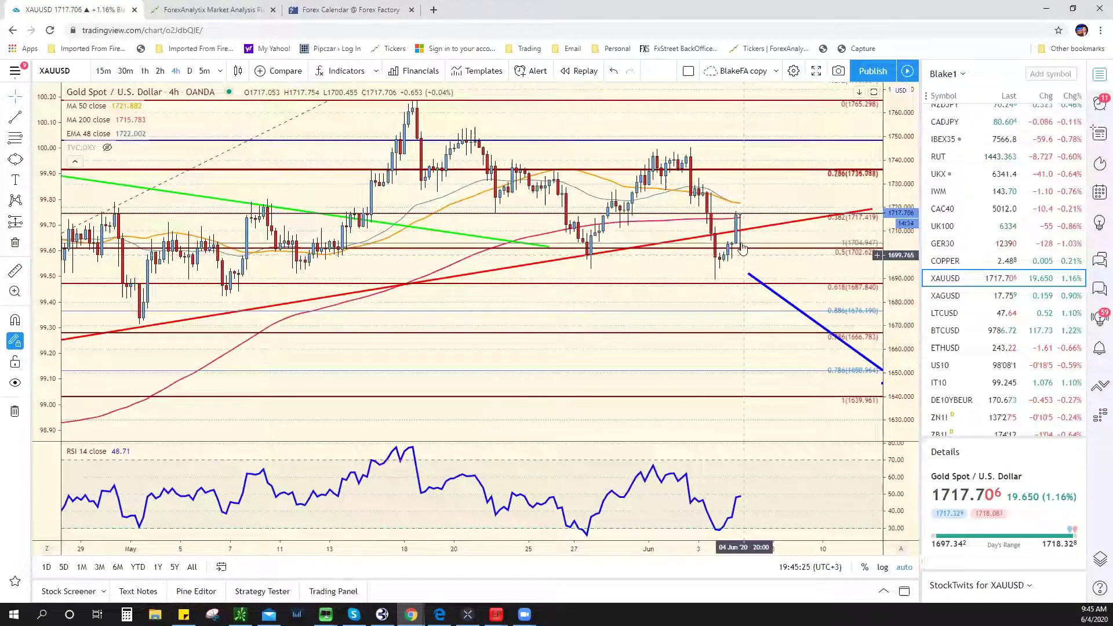
{"action": "scroll", "coordinate": [771, 261], "scroll_direction": "down", "scroll_amount": 2}
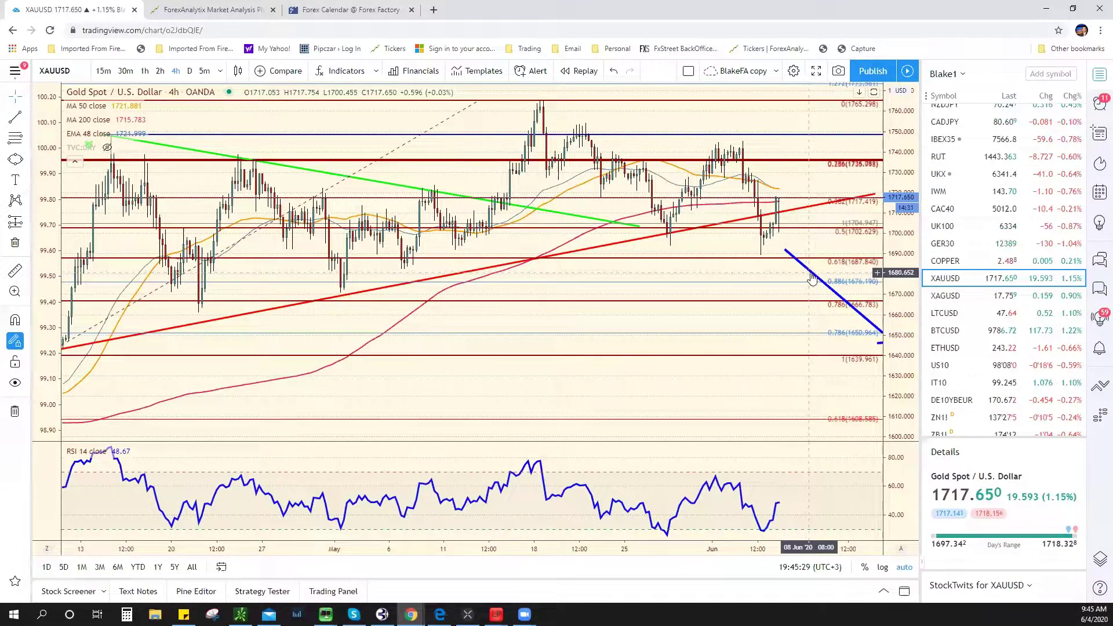
{"action": "left_click", "coordinate": [812, 277]}
{"action": "key", "text": "Delete"}
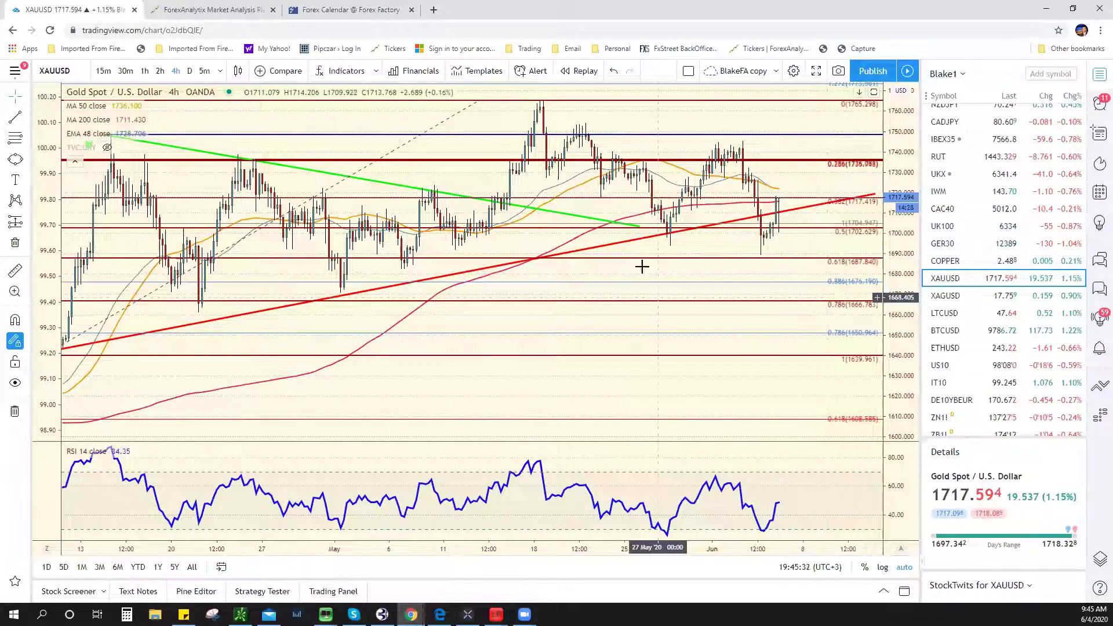
{"action": "scroll", "coordinate": [754, 197], "scroll_direction": "down", "scroll_amount": 2}
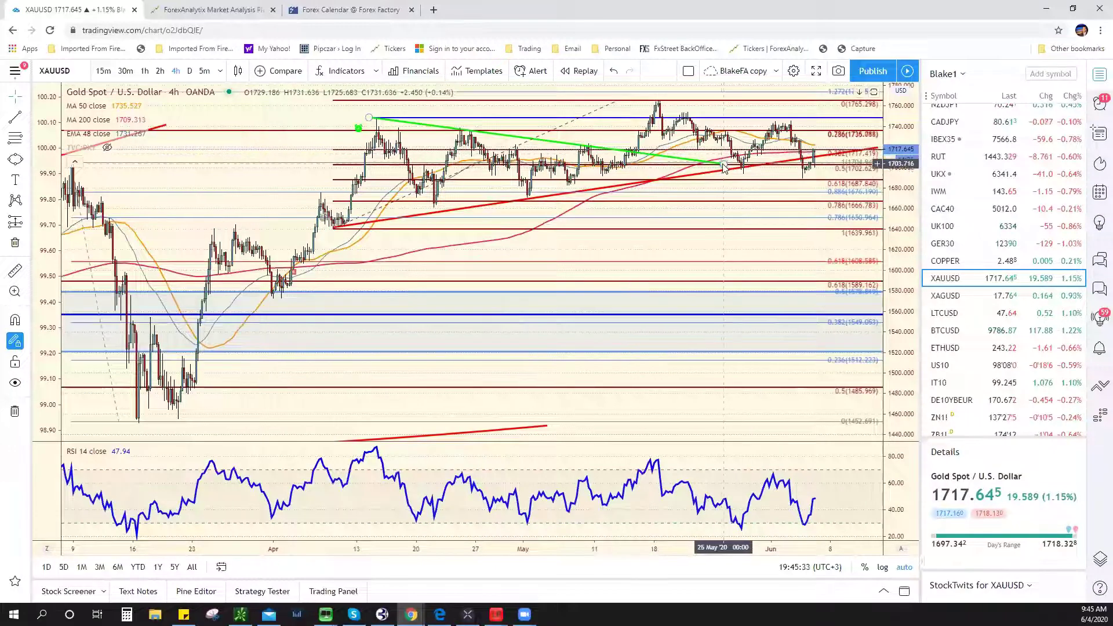
{"action": "mouse_move", "coordinate": [725, 167]}
{"action": "left_mouse_down"}
{"action": "mouse_move", "coordinate": [875, 188]}
{"action": "mouse_move", "coordinate": [858, 182]}
{"action": "left_mouse_up"}
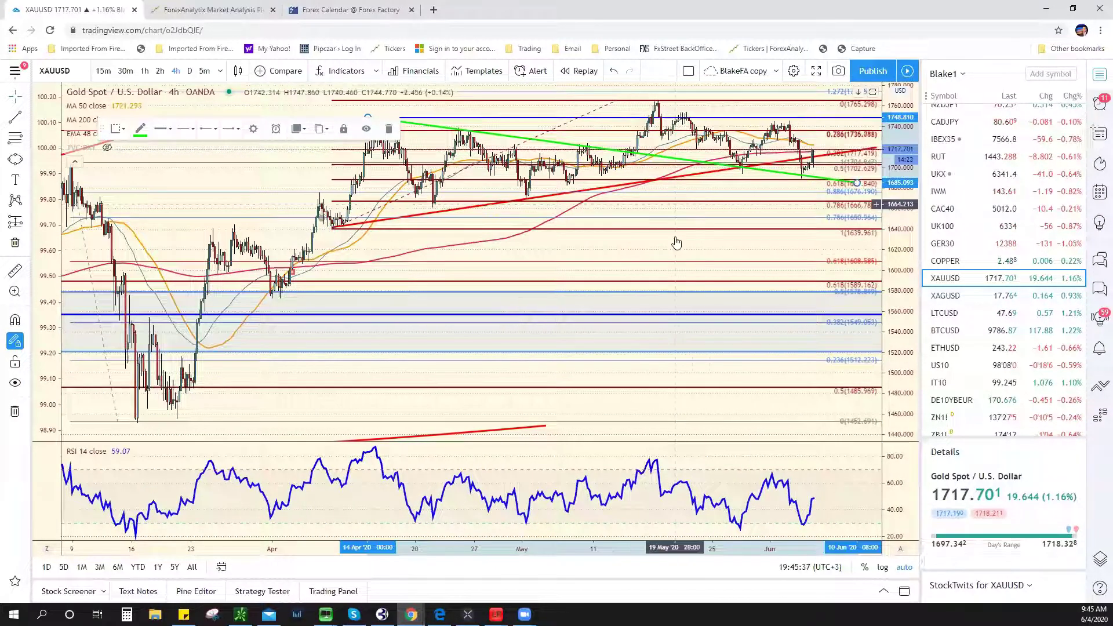
{"action": "scroll", "coordinate": [651, 260], "scroll_direction": "up", "scroll_amount": 4}
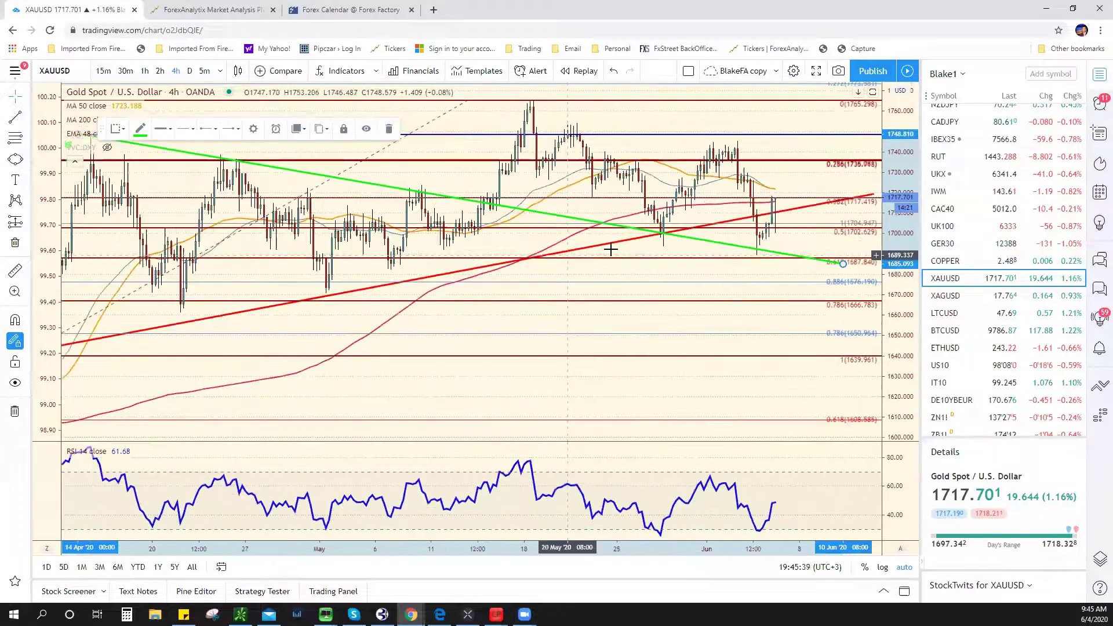
Step: Remove the red rising trend line and draw a short green line near 1686
{"action": "left_click", "coordinate": [603, 245]}
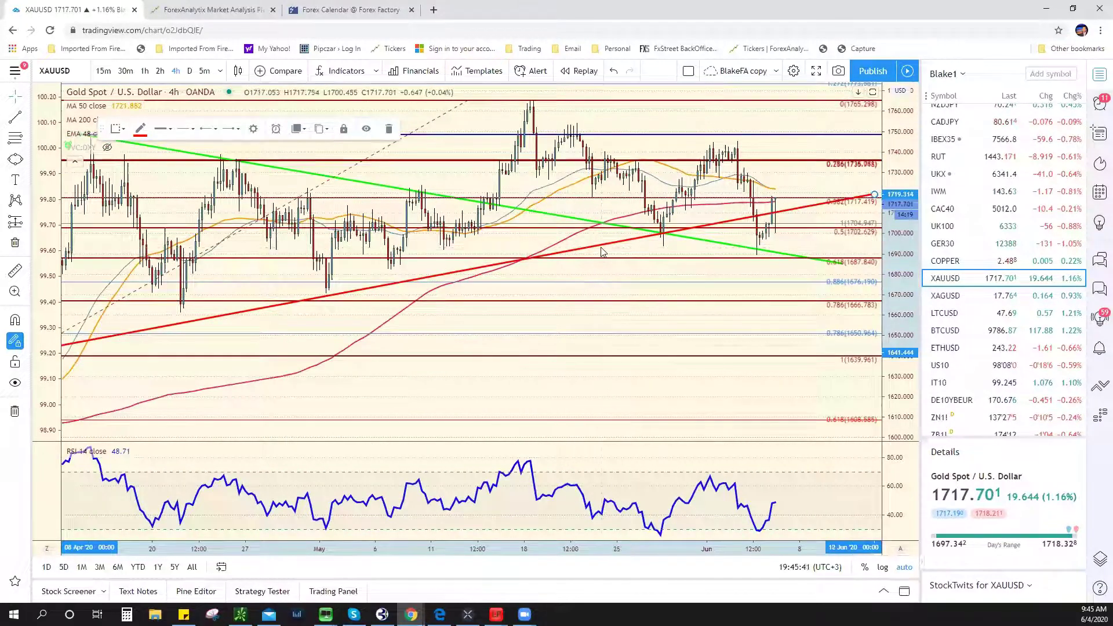
{"action": "key", "text": "Delete"}
{"action": "left_click", "coordinate": [639, 378]}
{"action": "scroll", "coordinate": [596, 346], "scroll_direction": "down", "scroll_amount": 3}
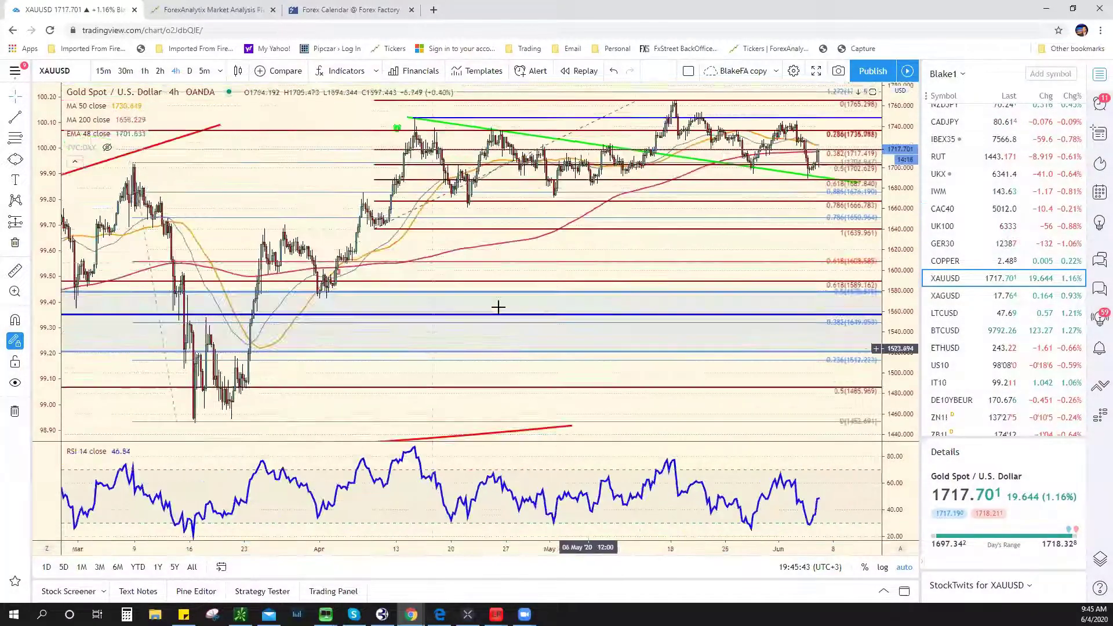
{"action": "scroll", "coordinate": [737, 263], "scroll_direction": "down", "scroll_amount": 2}
{"action": "left_click_drag", "start_coordinate": [674, 257], "coordinate": [646, 219]}
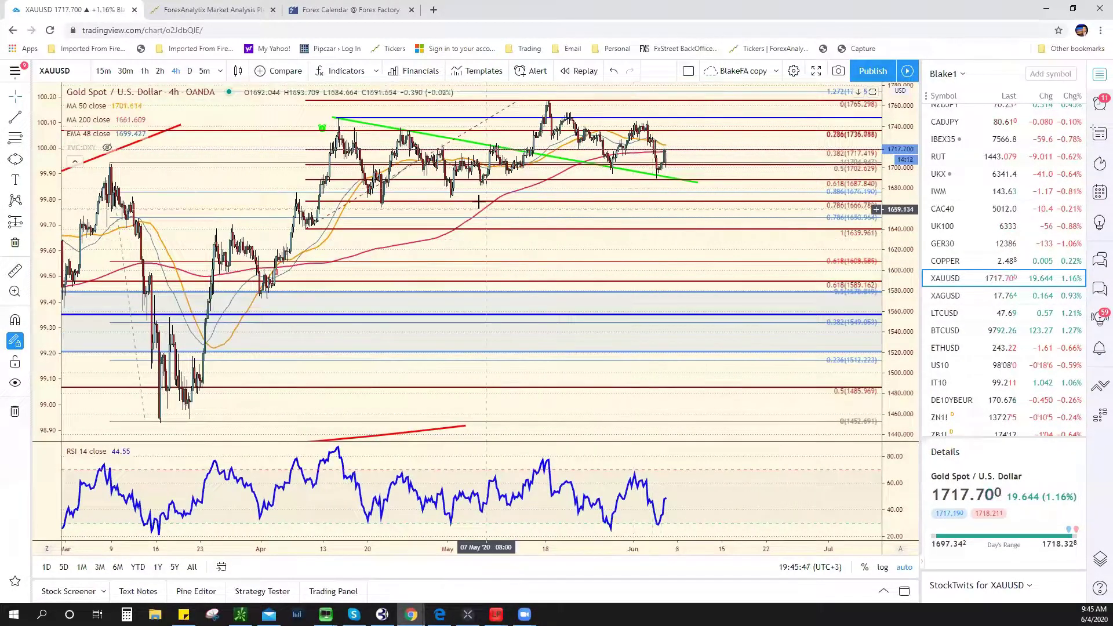
{"action": "left_click", "coordinate": [655, 180]}
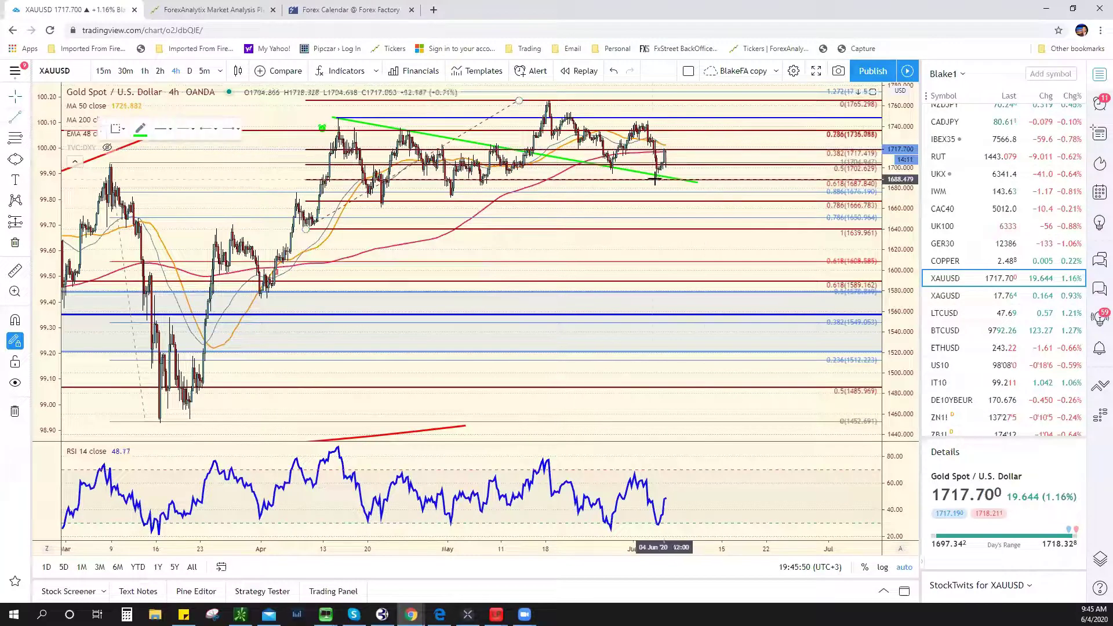
{"action": "left_click_drag", "start_coordinate": [646, 182], "coordinate": [688, 182]}
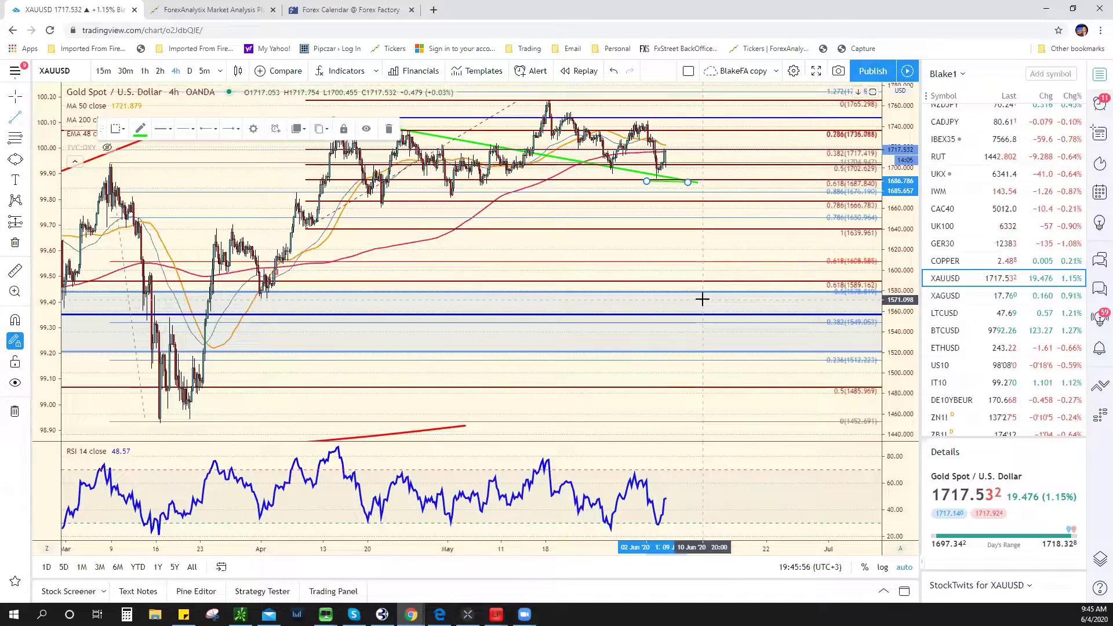
{"action": "scroll", "coordinate": [701, 297], "scroll_direction": "down", "scroll_amount": 3}
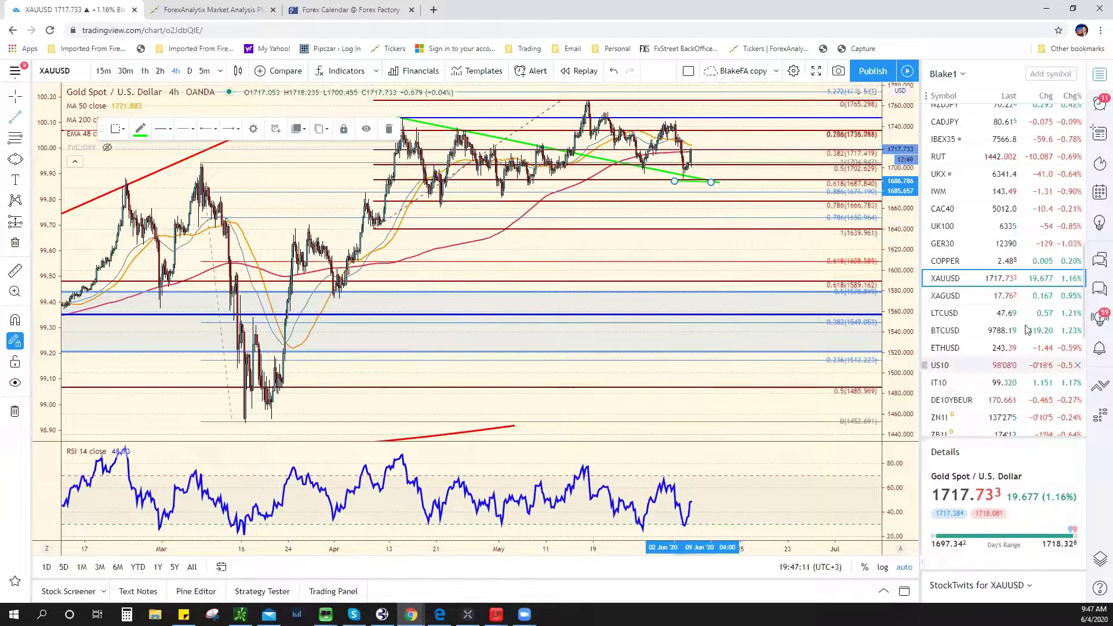
Step: Switch to the ForexAnalytix active tickers dashboard, then go to the site's Home page
{"action": "left_click", "coordinate": [232, 9]}
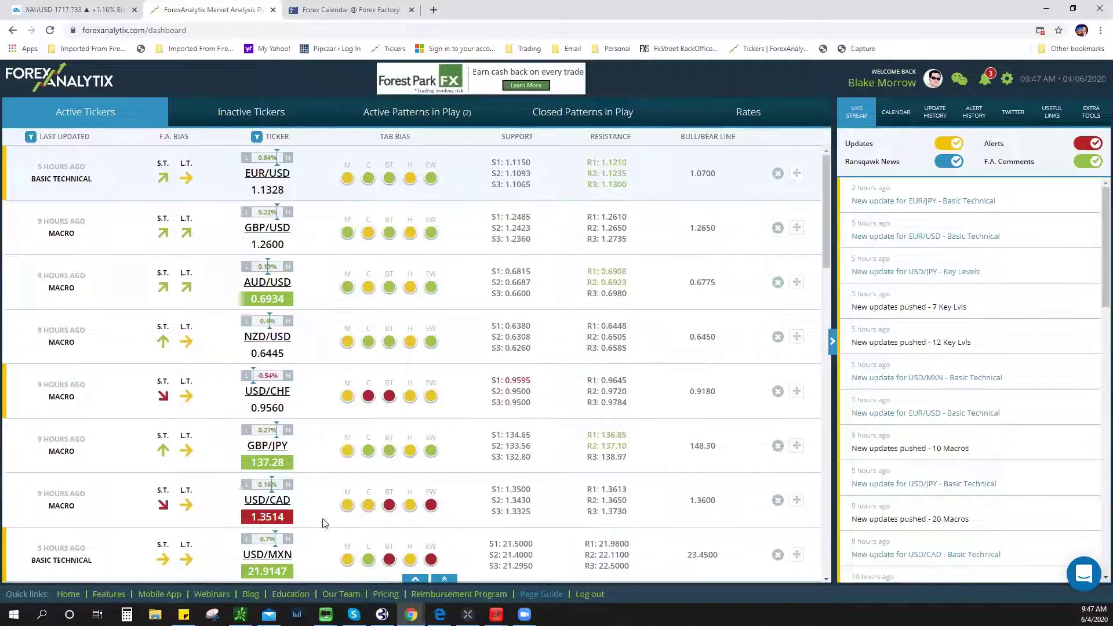
{"action": "left_click", "coordinate": [69, 594]}
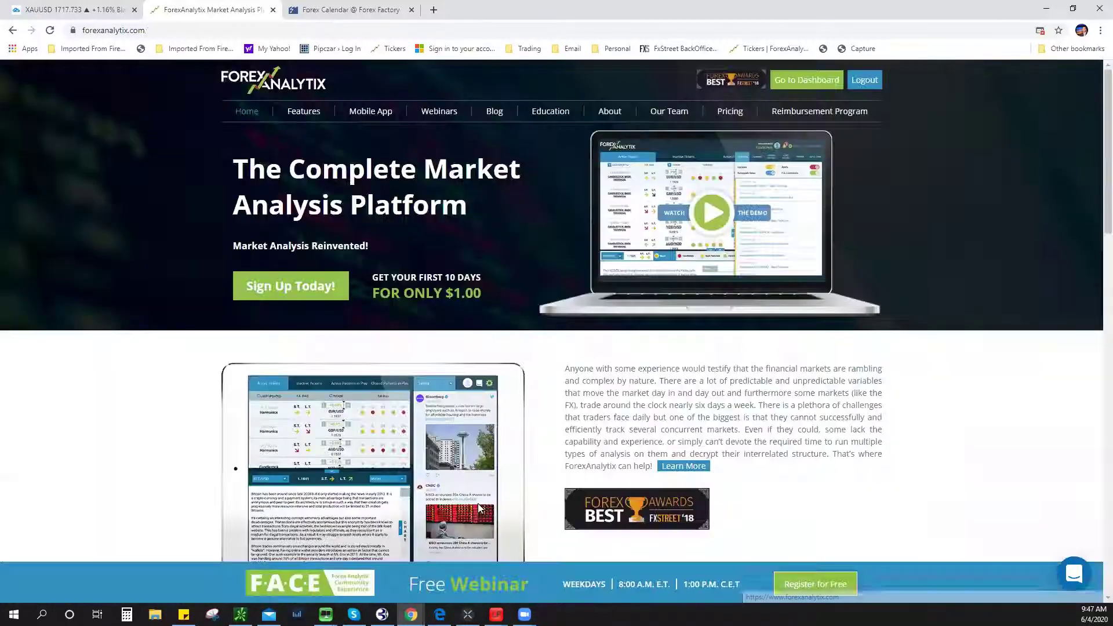